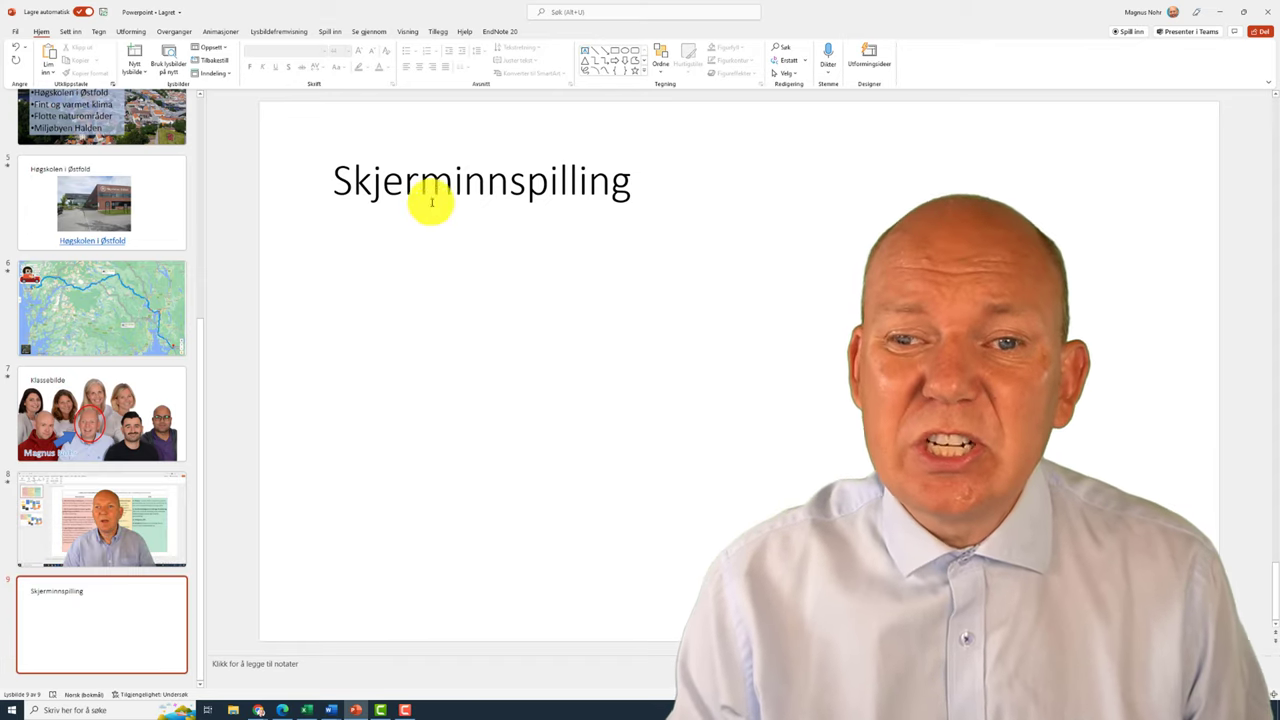
# Step: Launch the Skjermopptak screen recorder from the Spill inn tab over the Canvas course page
pyautogui.click(338, 33)
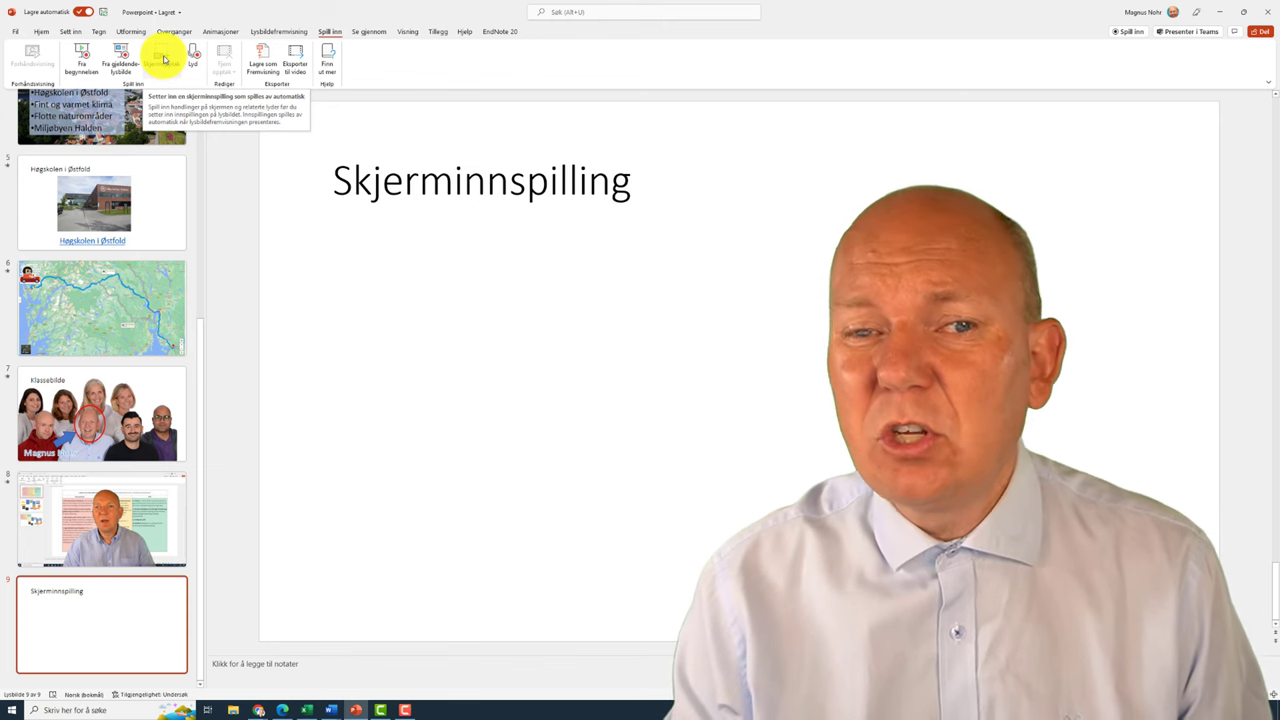
pyautogui.click(165, 60)
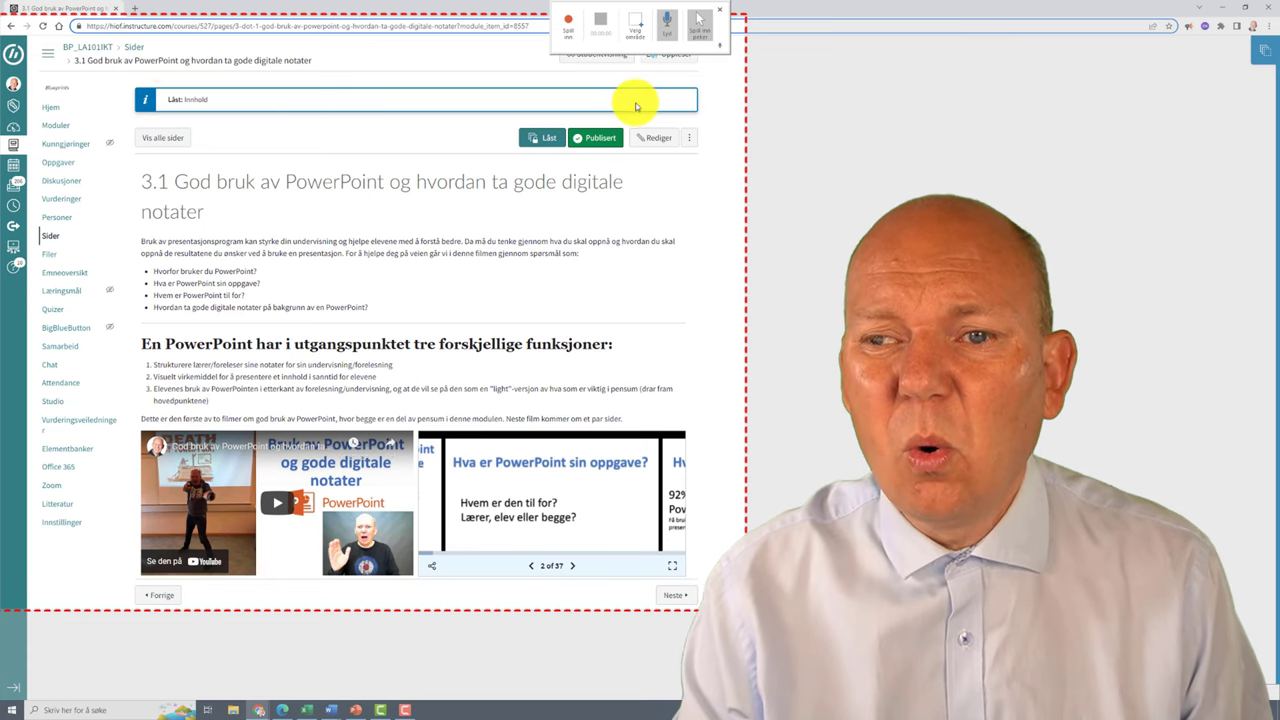
# Step: Use Velg område to draw a capture area around the Canvas page, trimming off the right side
pyautogui.click(640, 30)
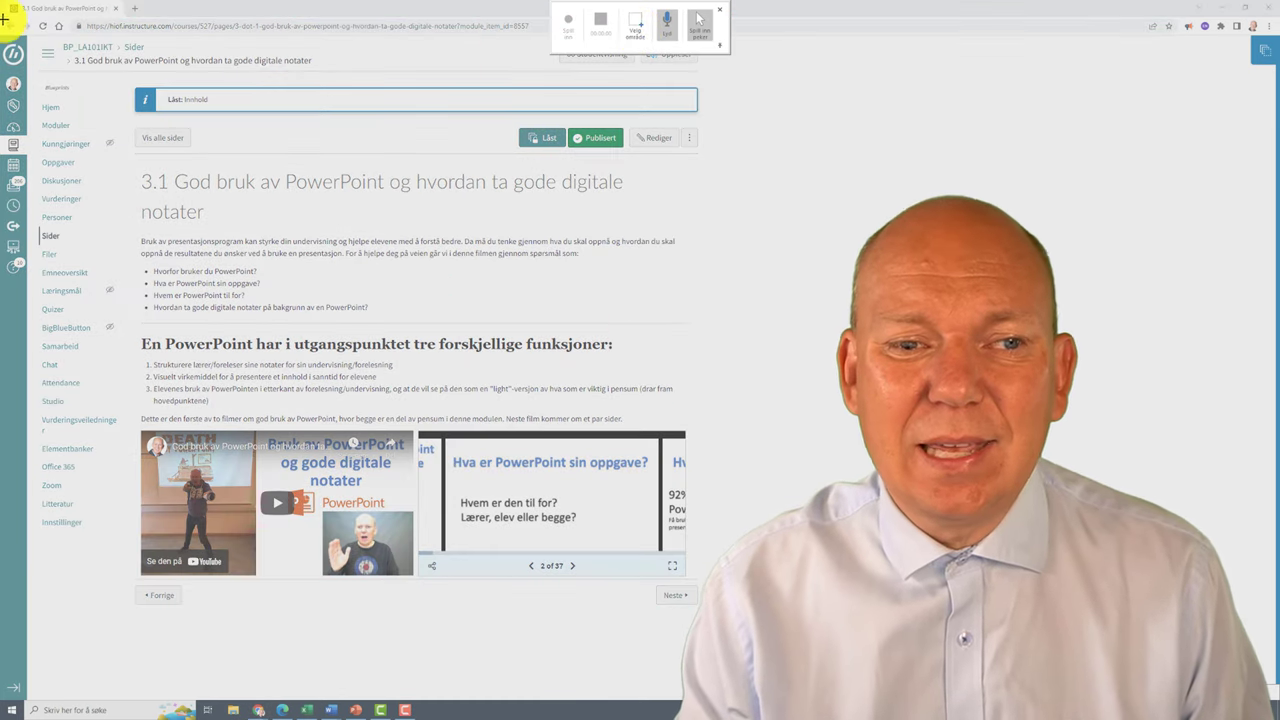
pyautogui.moveTo(3, 15)
pyautogui.mouseDown()
pyautogui.moveTo(993, 263)
pyautogui.moveTo(1100, 613)
pyautogui.mouseUp()
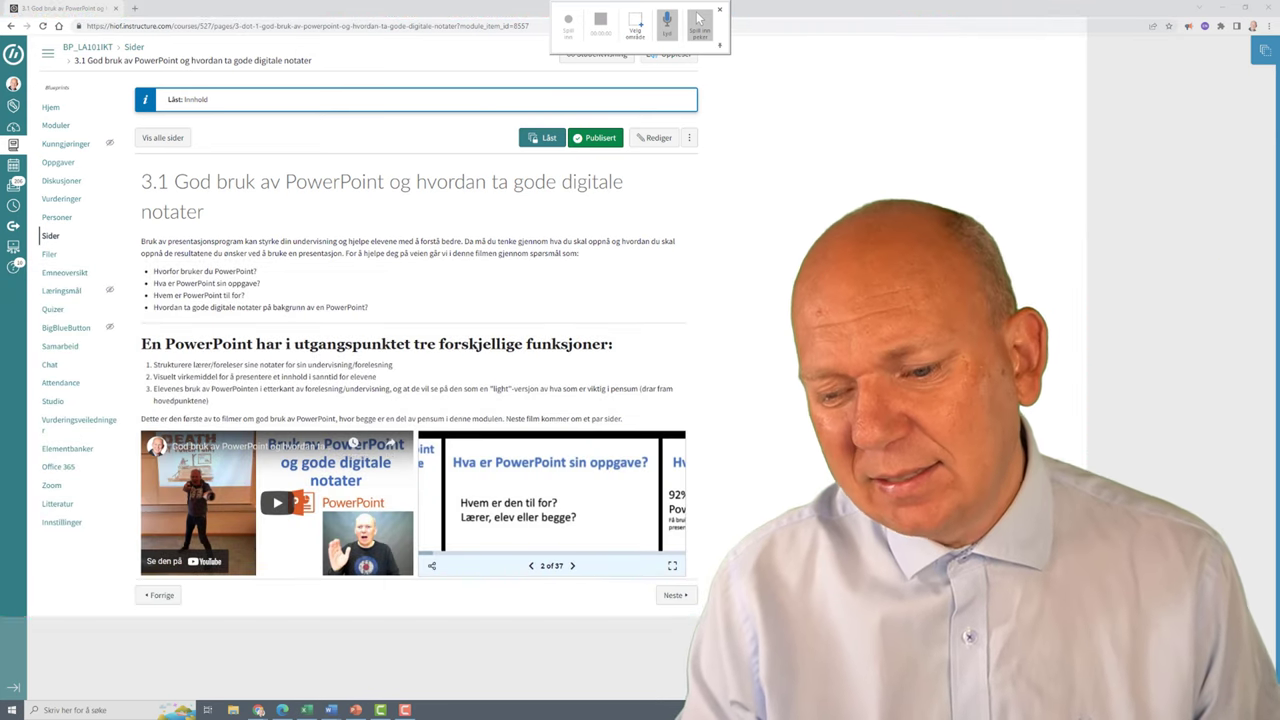
pyautogui.moveTo(1100, 613); pyautogui.dragTo(726, 620)
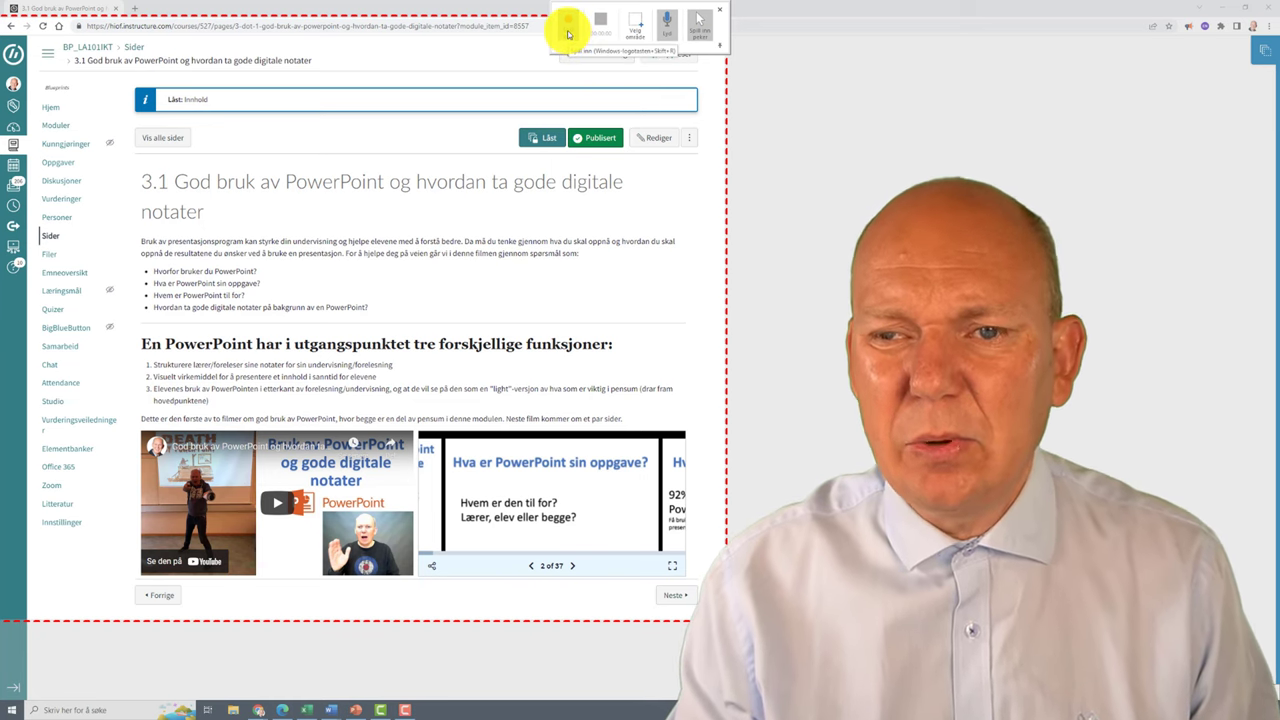
# Step: Record three next-slide advances in the Canvas page's embedded slideshow and insert the clip on slide 9
pyautogui.click(568, 33)
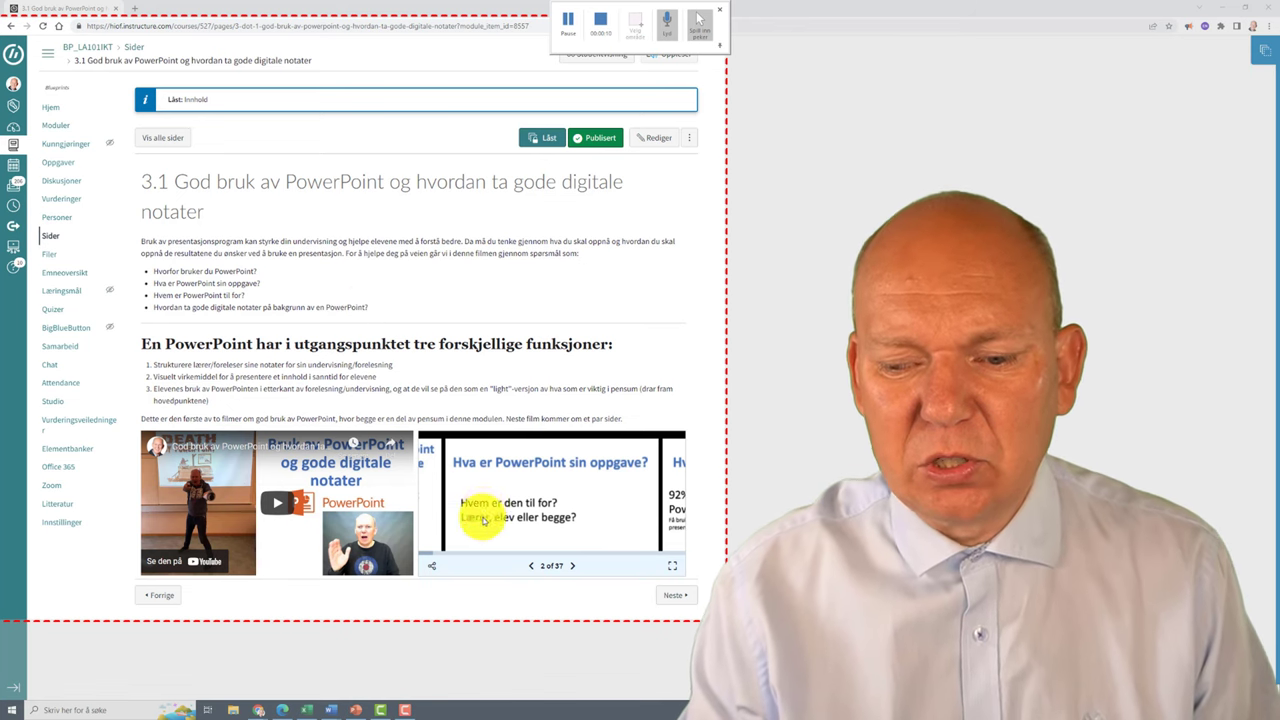
pyautogui.click(572, 566)
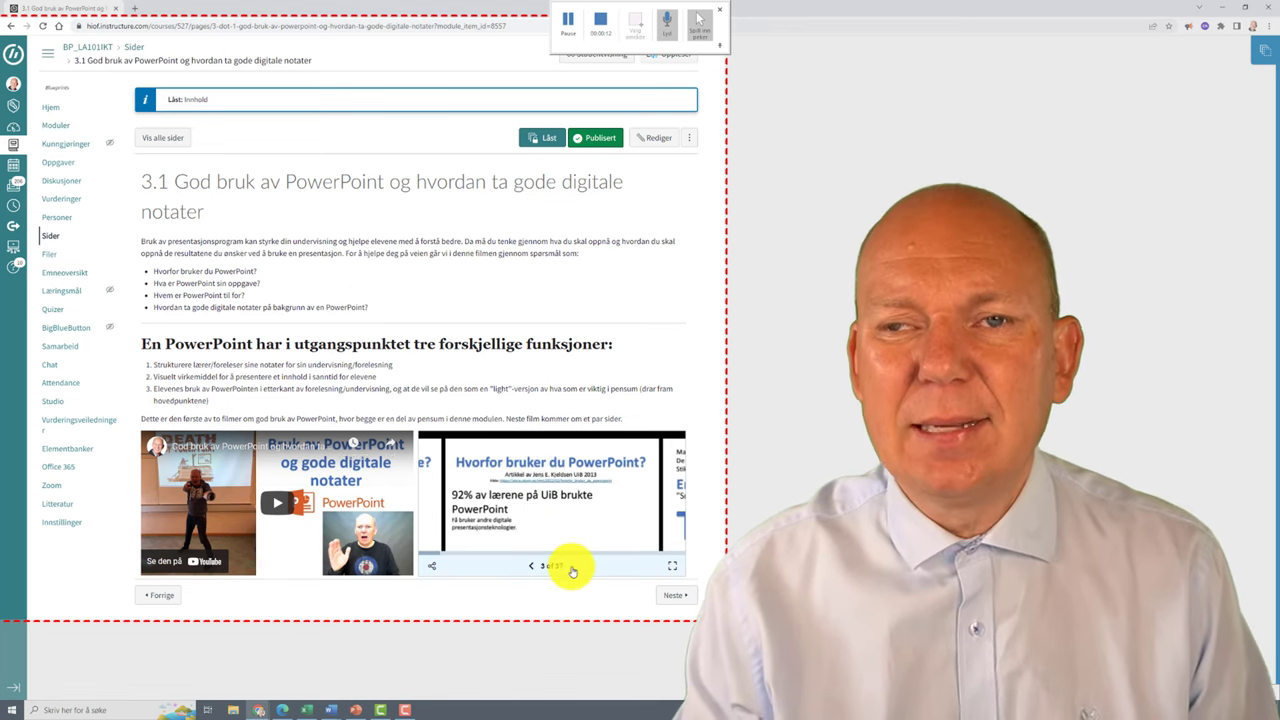
pyautogui.click(572, 566)
pyautogui.click(570, 566)
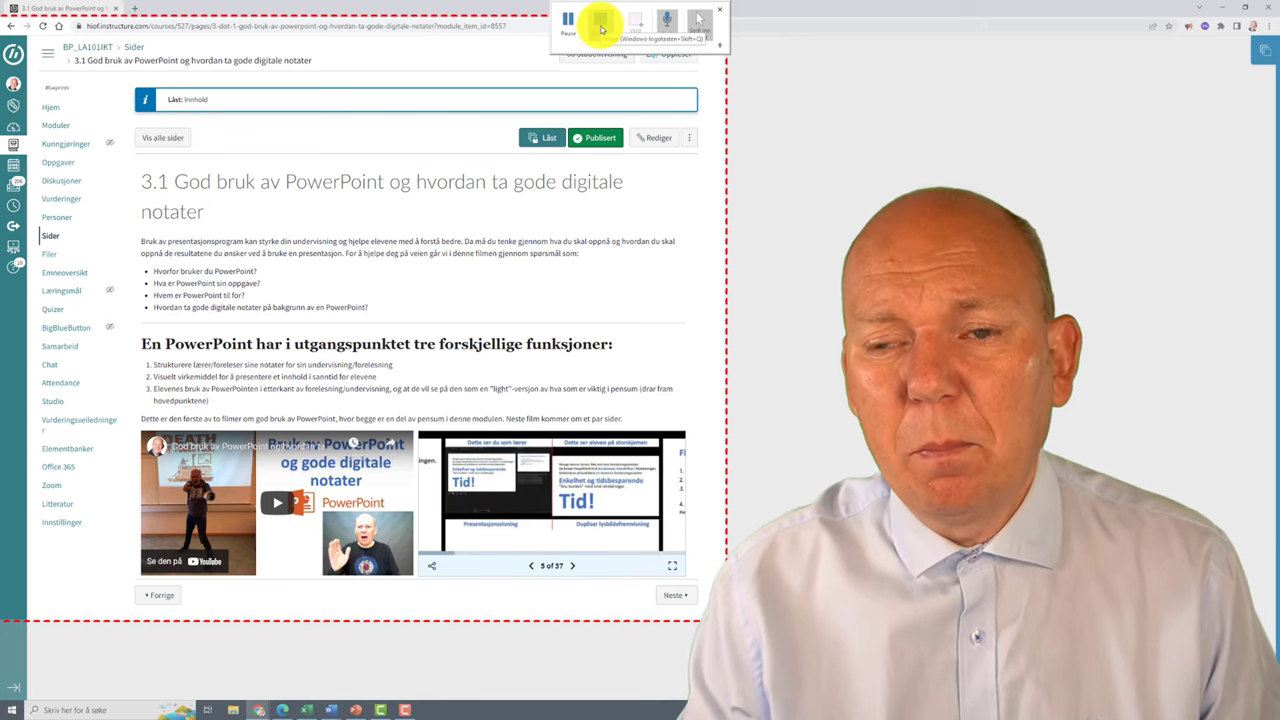
pyautogui.click(601, 25)
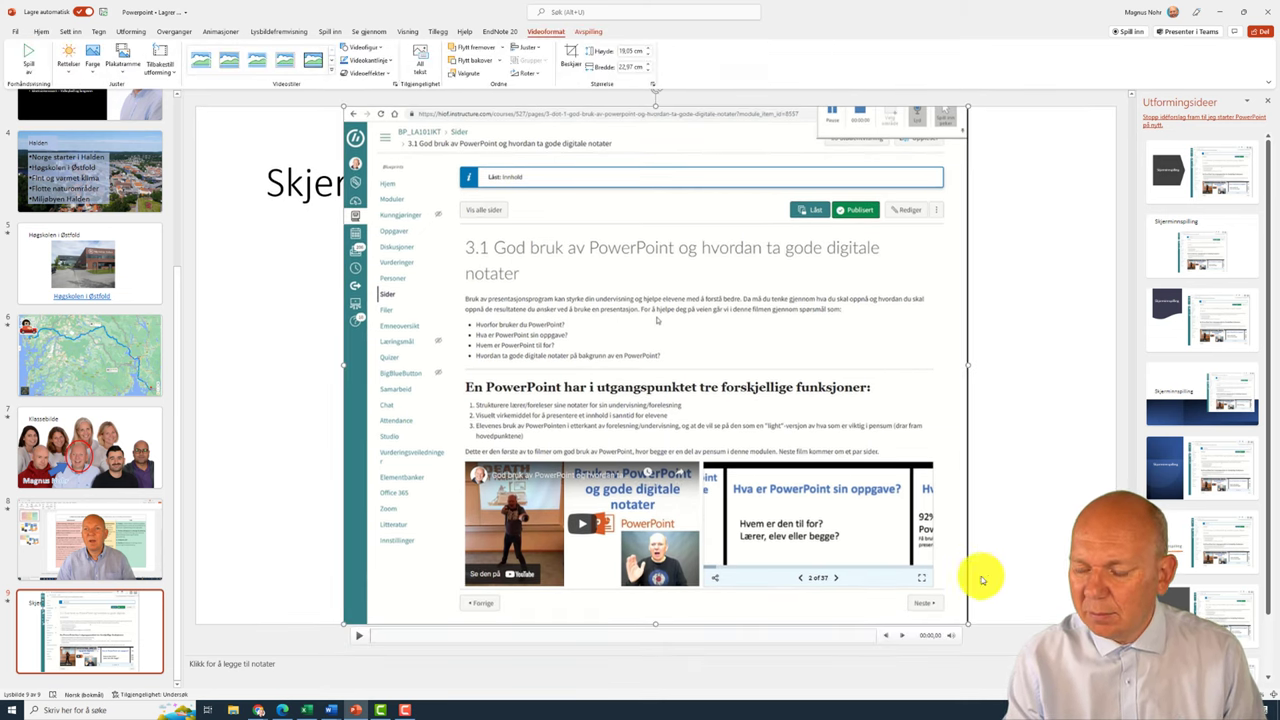
# Step: Resize the video to 14.52 × 17.63 cm and position it below the Skjerminnspilling title
pyautogui.moveTo(965, 623); pyautogui.dragTo(850, 545)
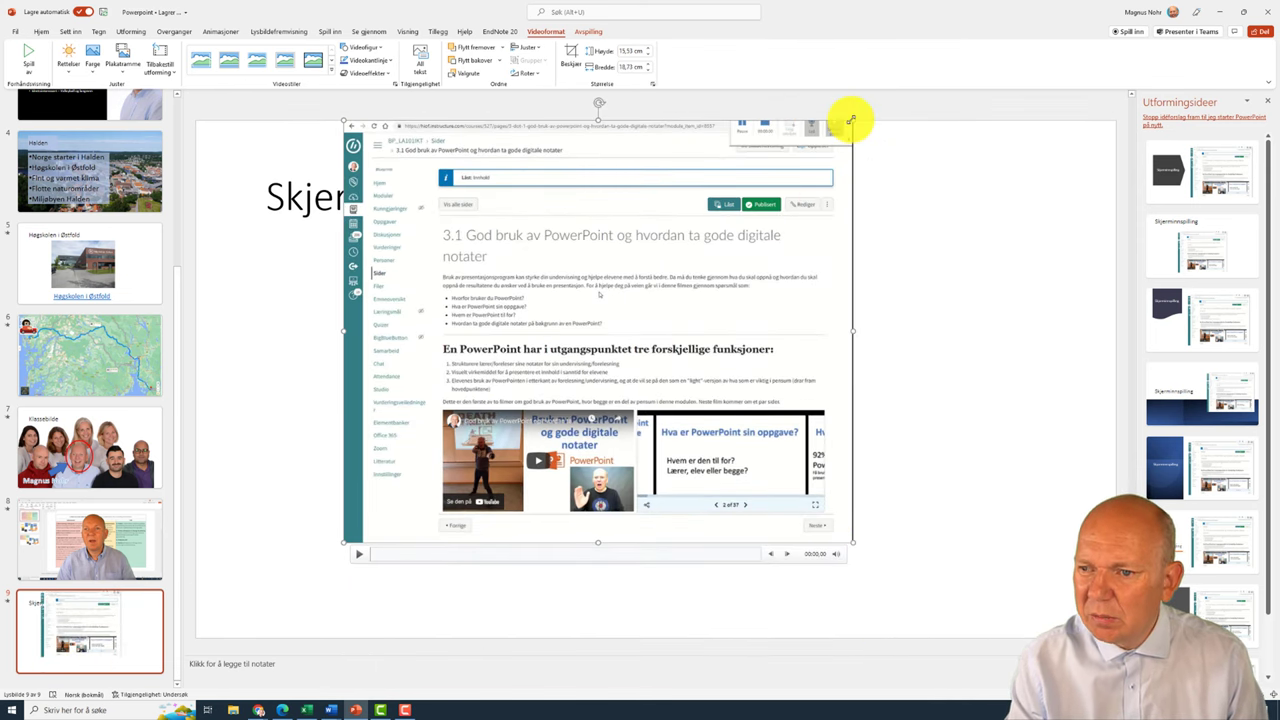
pyautogui.moveTo(853, 120); pyautogui.dragTo(738, 208)
pyautogui.moveTo(724, 258); pyautogui.dragTo(771, 279)
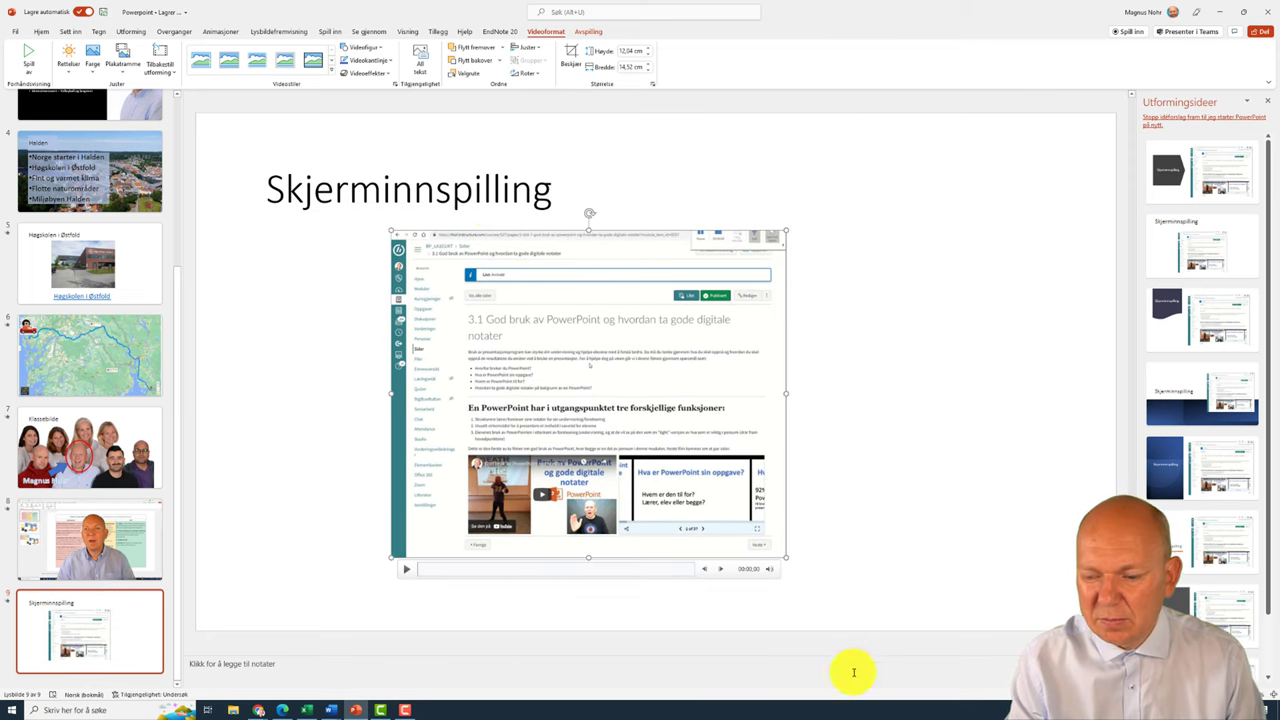
pyautogui.moveTo(785, 557); pyautogui.dragTo(863, 610)
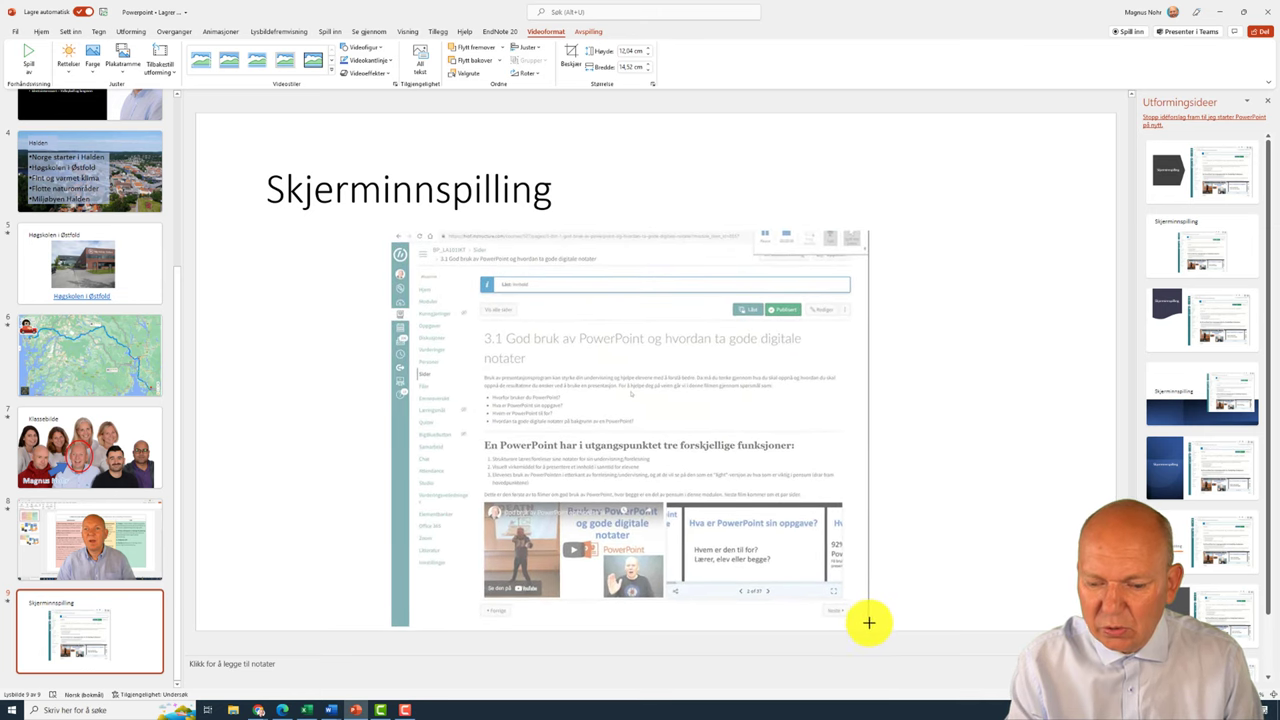
pyautogui.moveTo(863, 610); pyautogui.dragTo(870, 617)
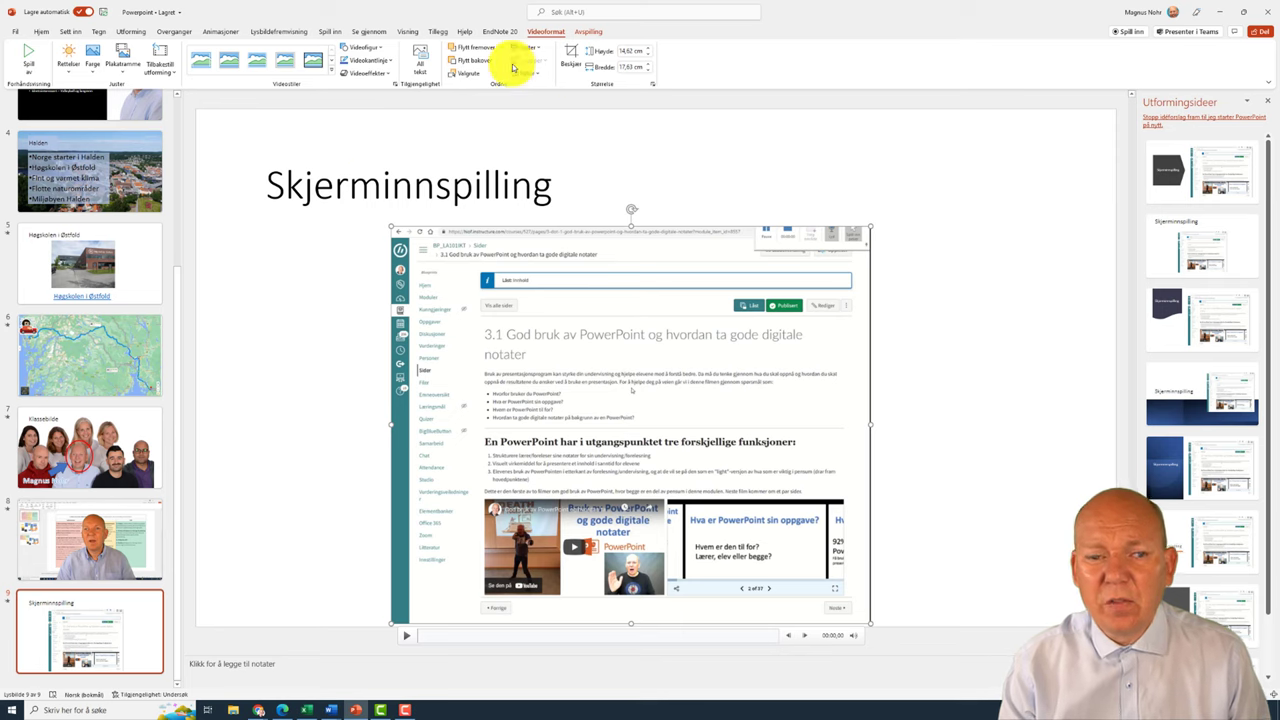
# Step: Leave the video style unchanged and set the Avspilling Start option to Ved klikk på
pyautogui.click(331, 75)
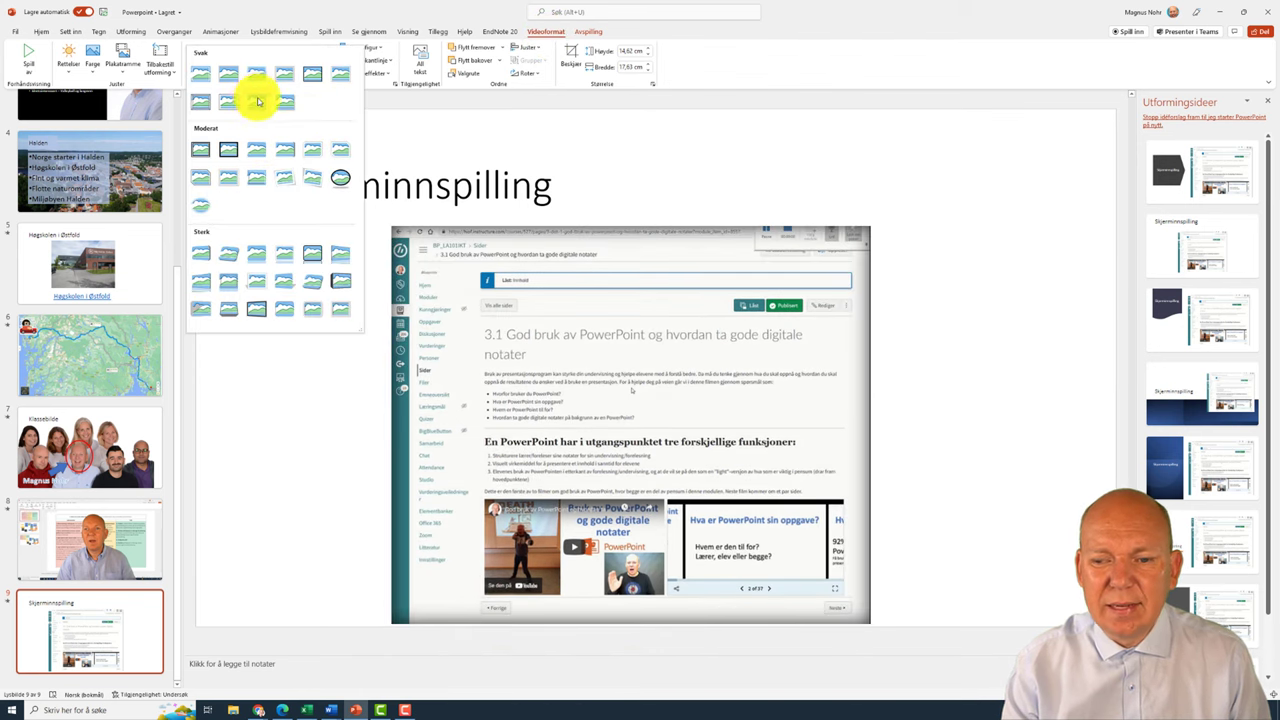
pyautogui.click(434, 145)
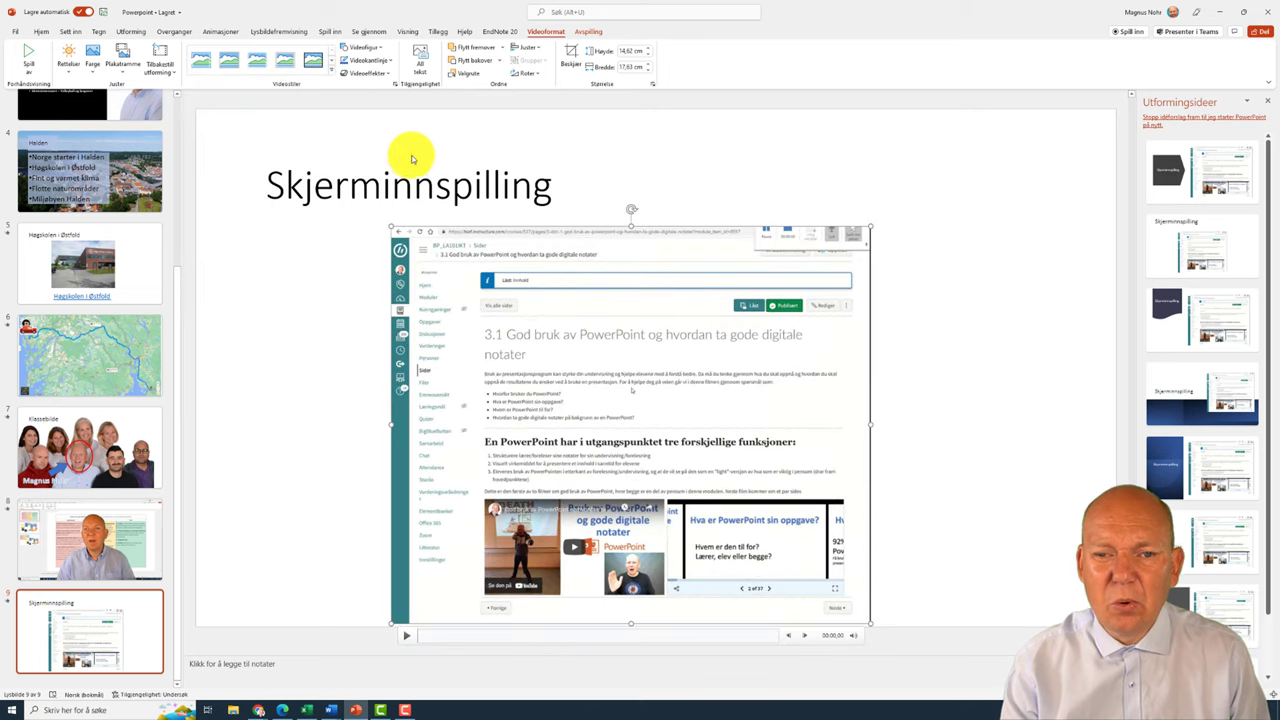
pyautogui.click(589, 32)
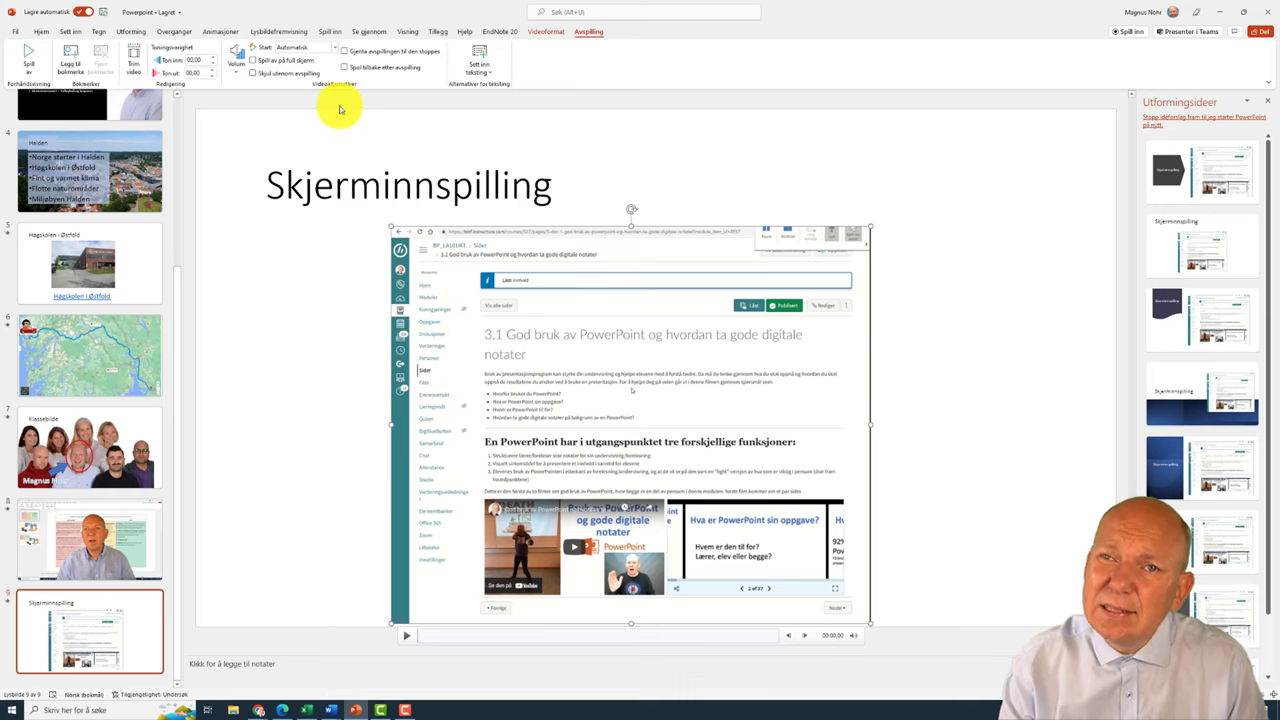
pyautogui.click(334, 48)
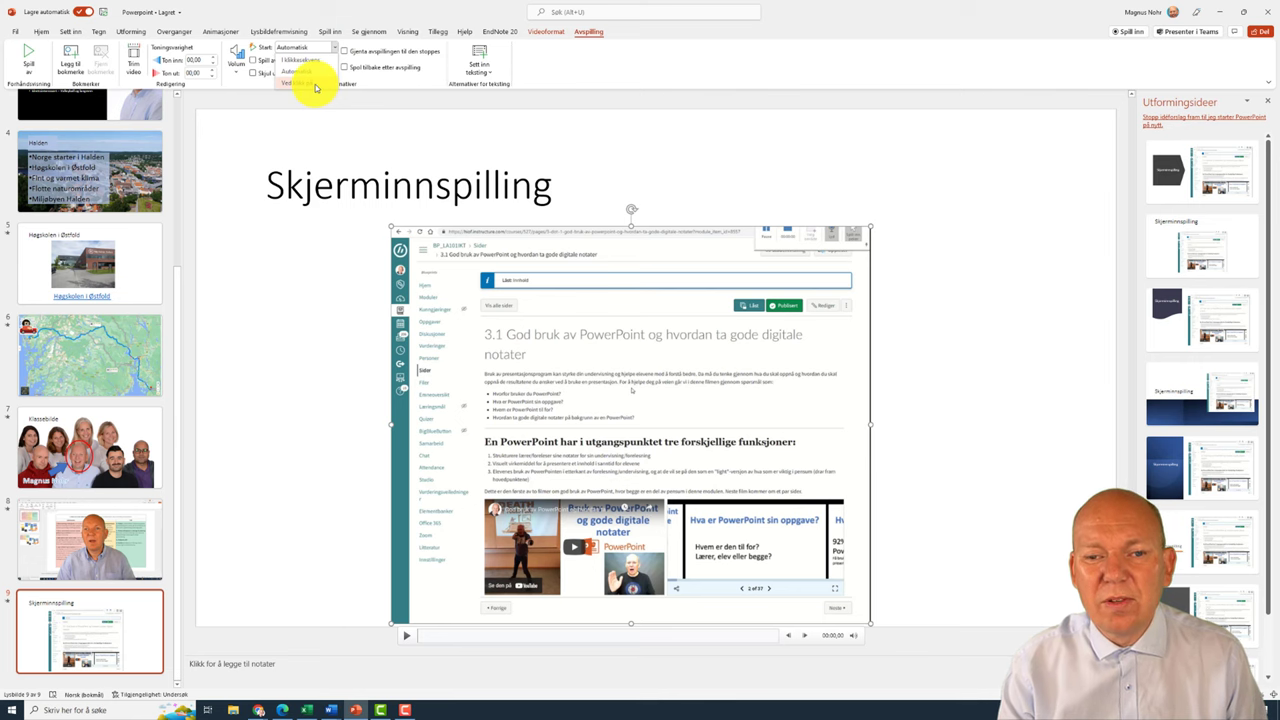
pyautogui.click(314, 85)
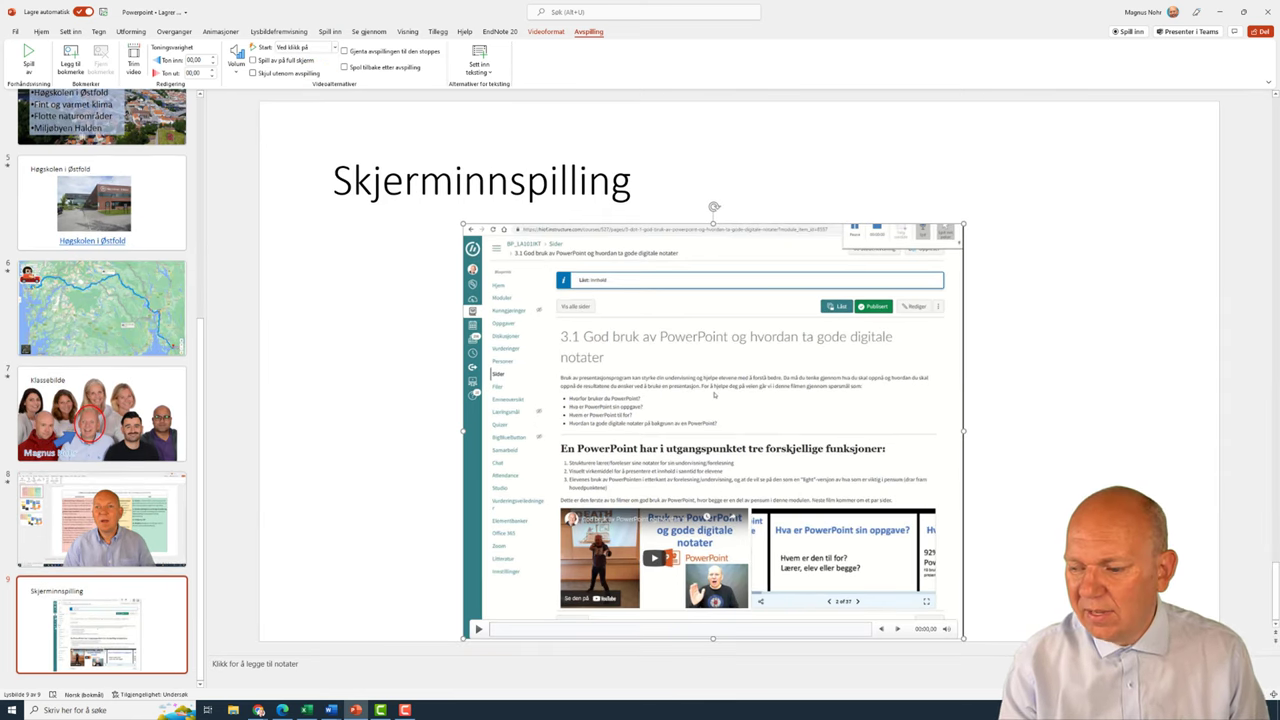
# Step: Test the slide show from slide 9 with Shift+F5, then exit back to editing
pyautogui.hotkey('shift', 'F5')
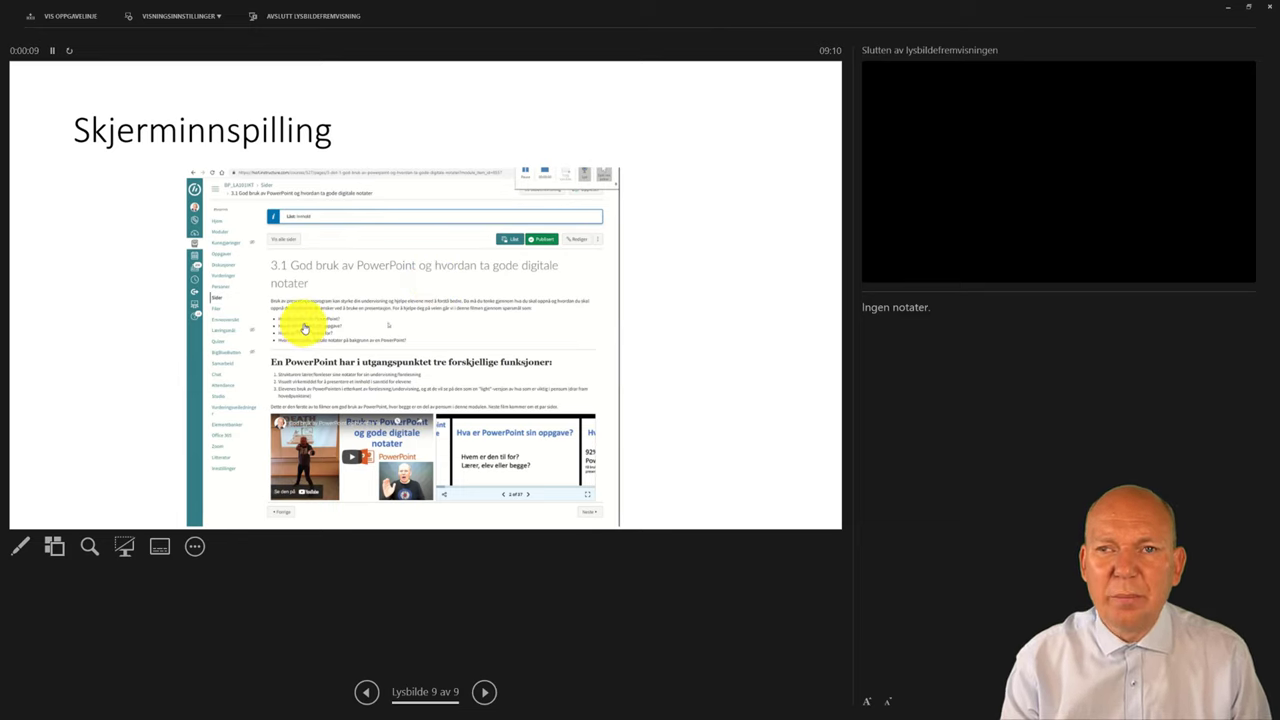
pyautogui.press('Escape')
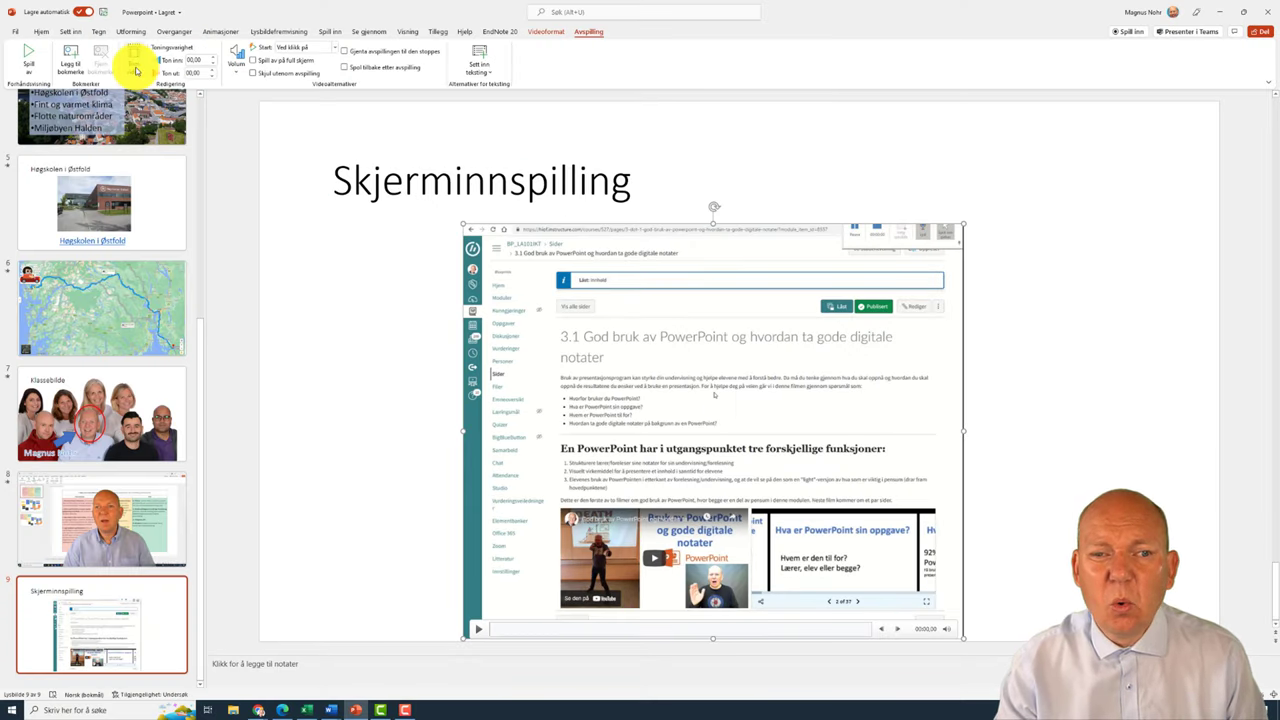
# Step: Set the video's end point to 00:15.185 in the Trim Video dialog and confirm
pyautogui.click(135, 68)
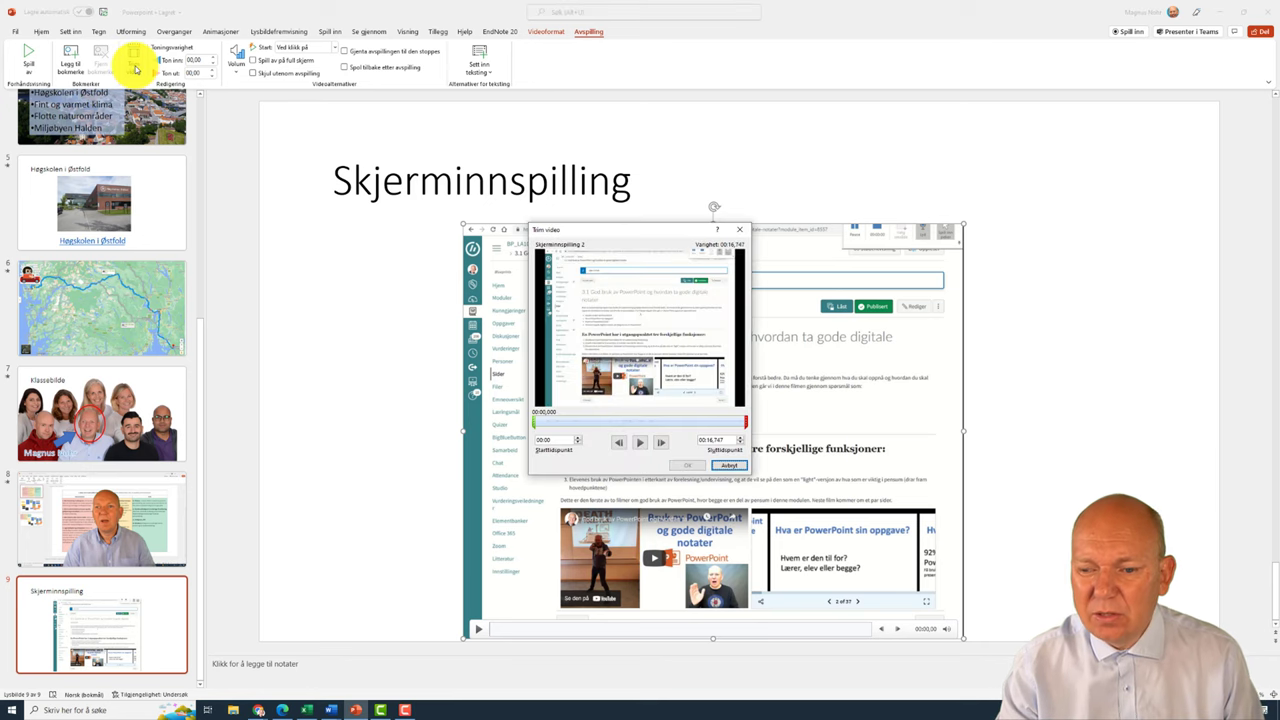
pyautogui.click(722, 424)
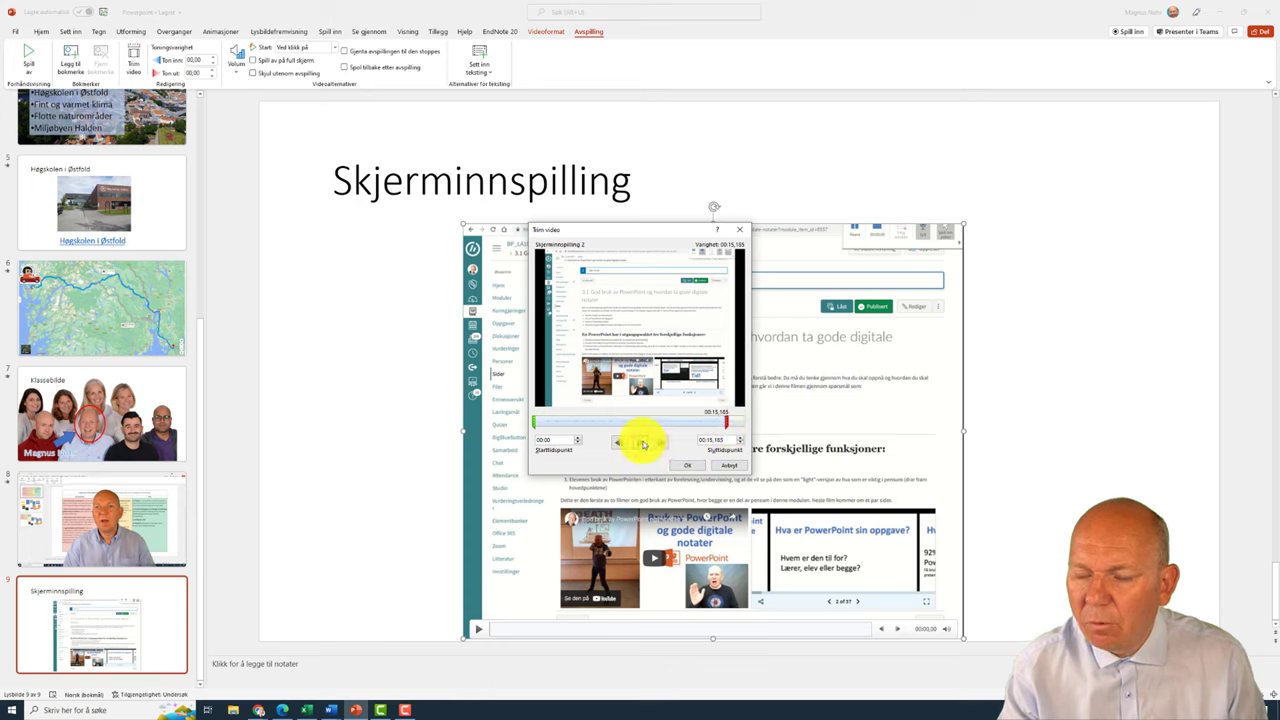
pyautogui.click(691, 467)
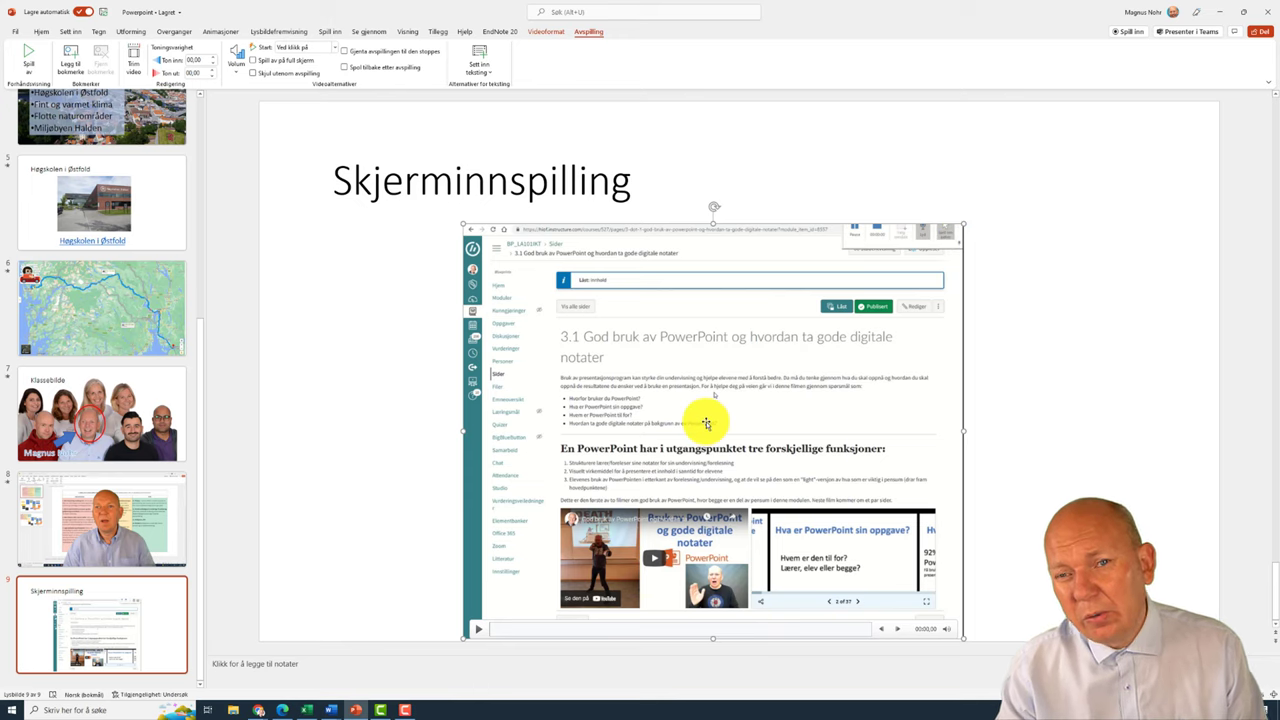
# Step: Add blank slide 10, then record a new Canvas course-page capture and insert it
pyautogui.click(186, 652)
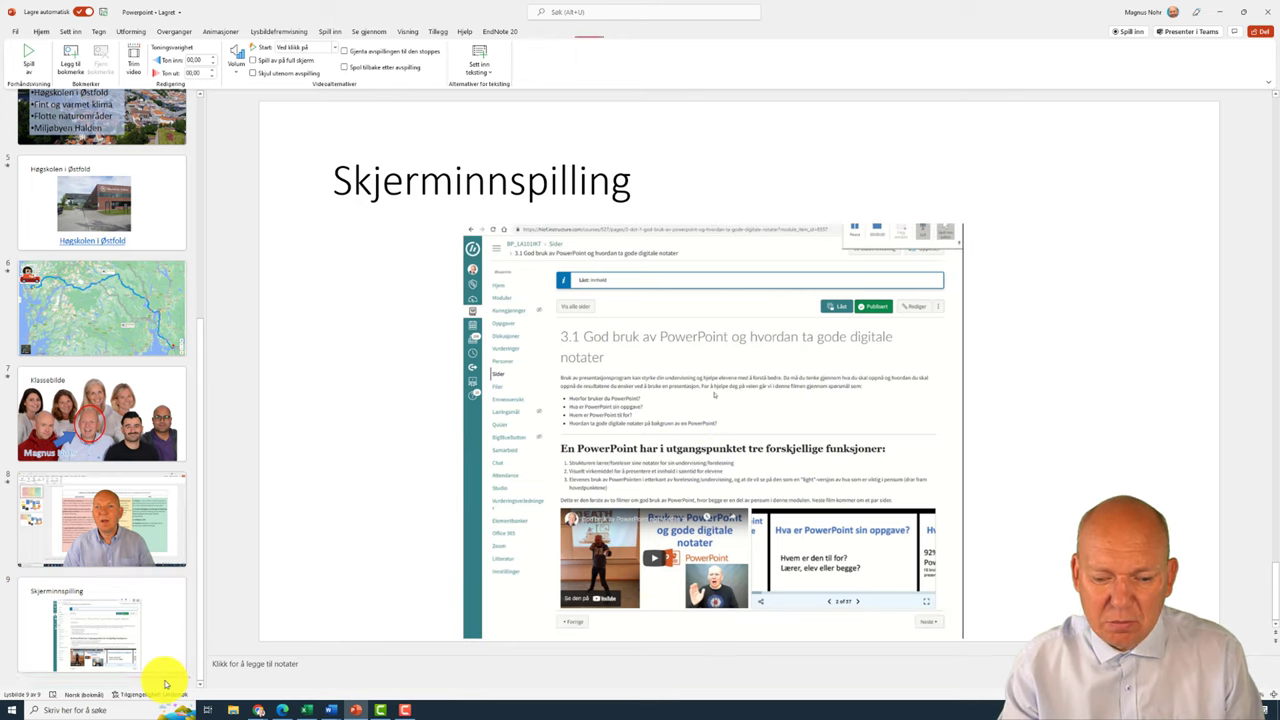
pyautogui.press('Return')
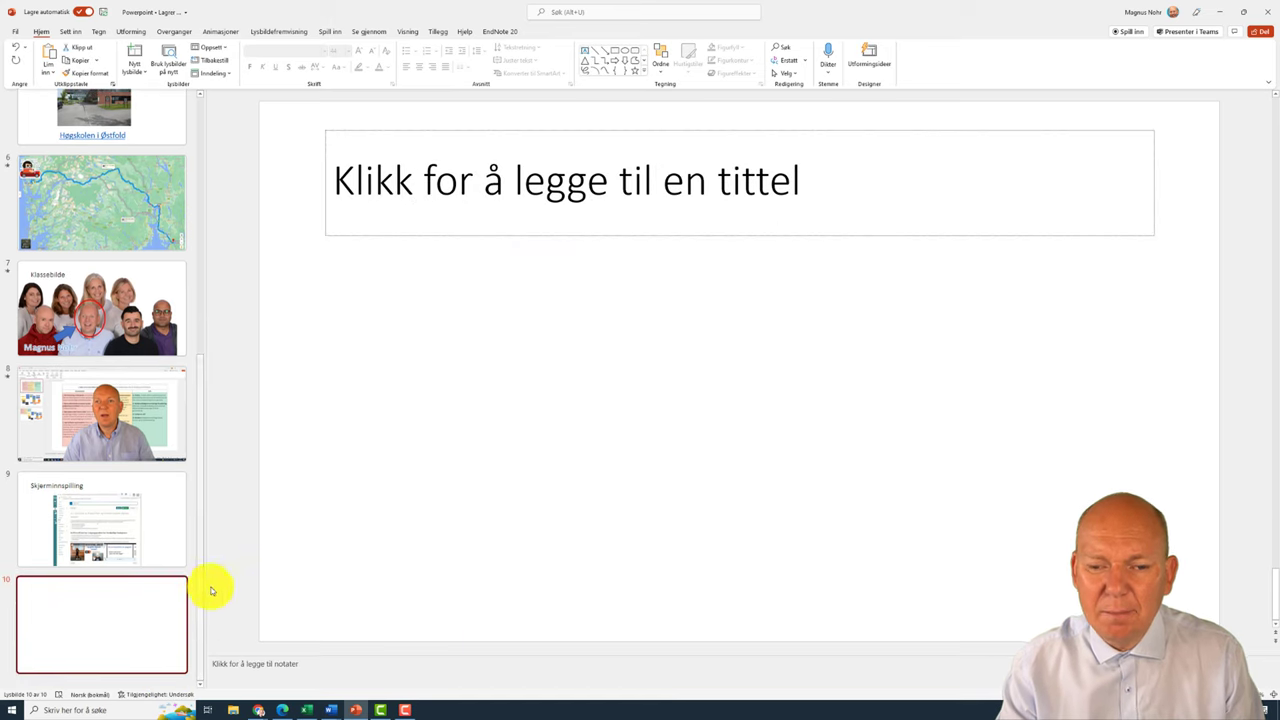
pyautogui.click(330, 32)
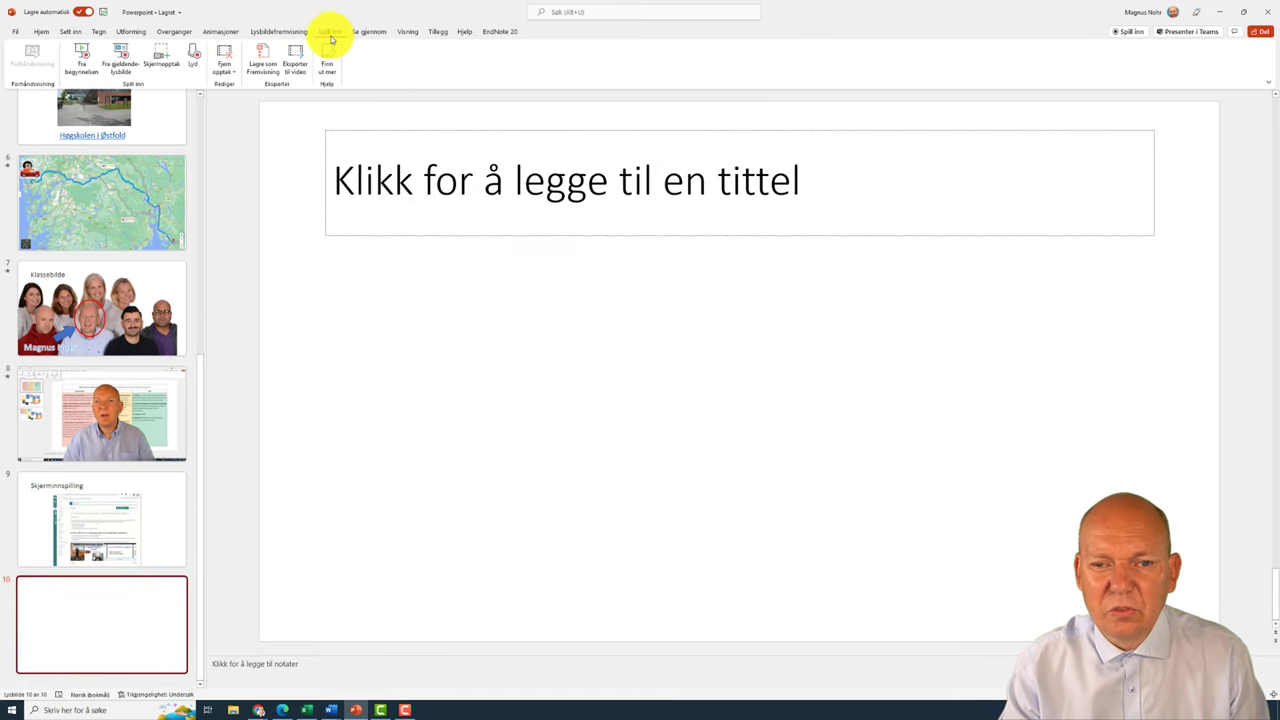
pyautogui.click(162, 62)
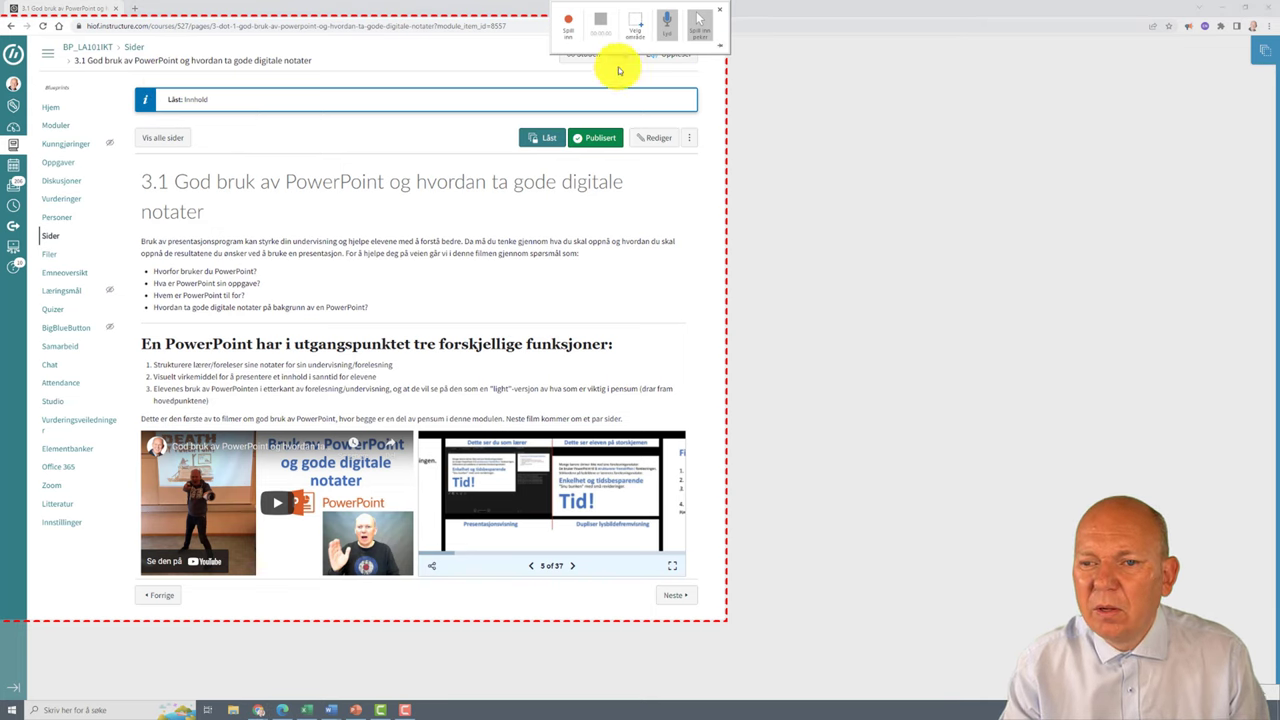
pyautogui.click(569, 27)
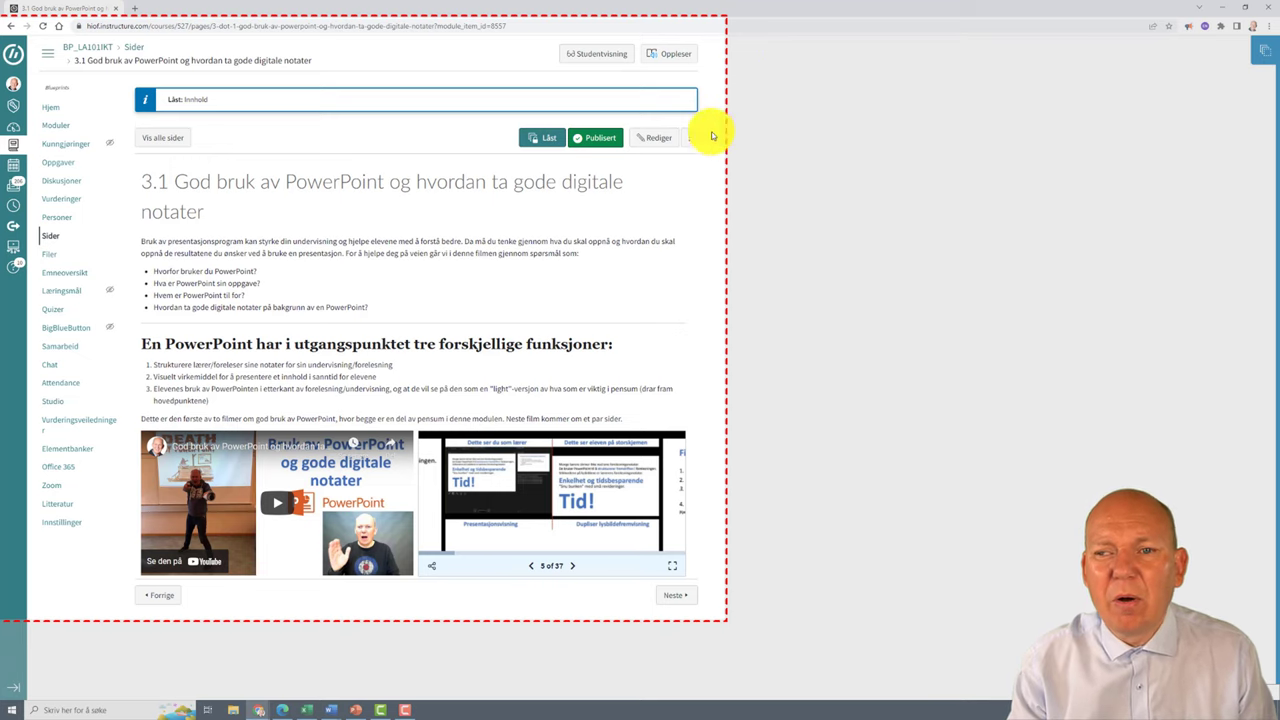
pyautogui.moveTo(669, 7)
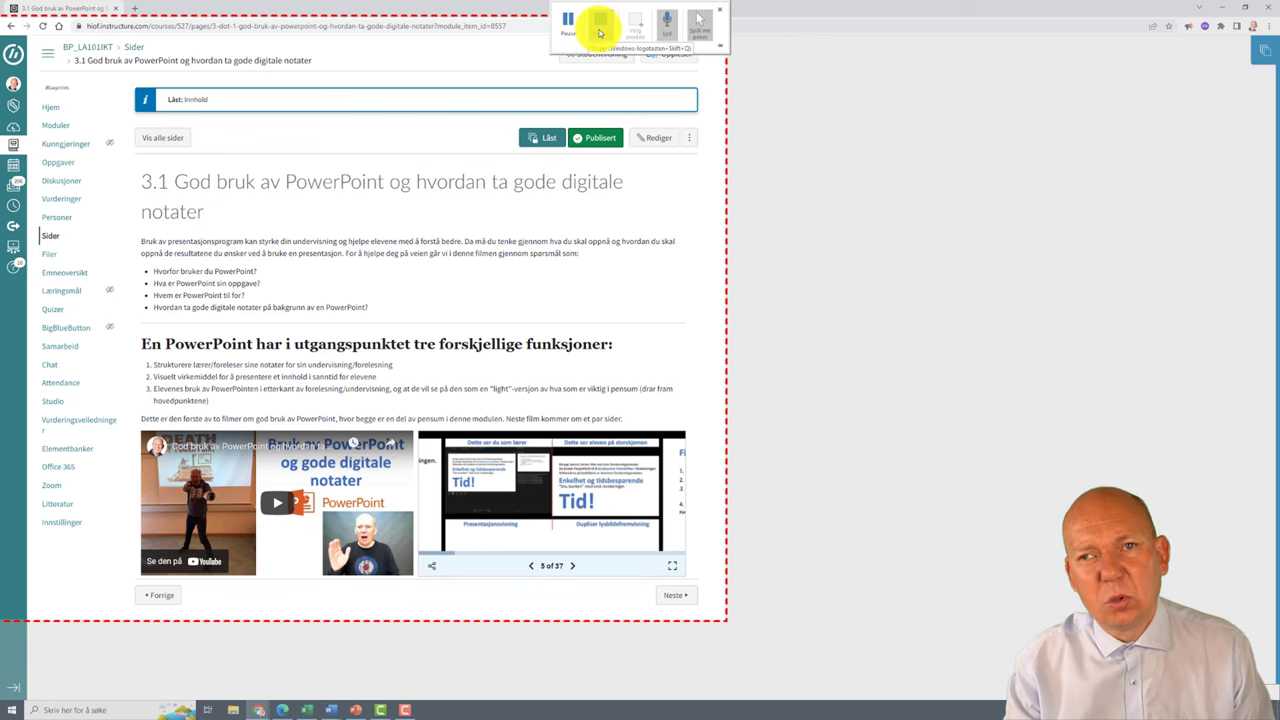
pyautogui.click(600, 33)
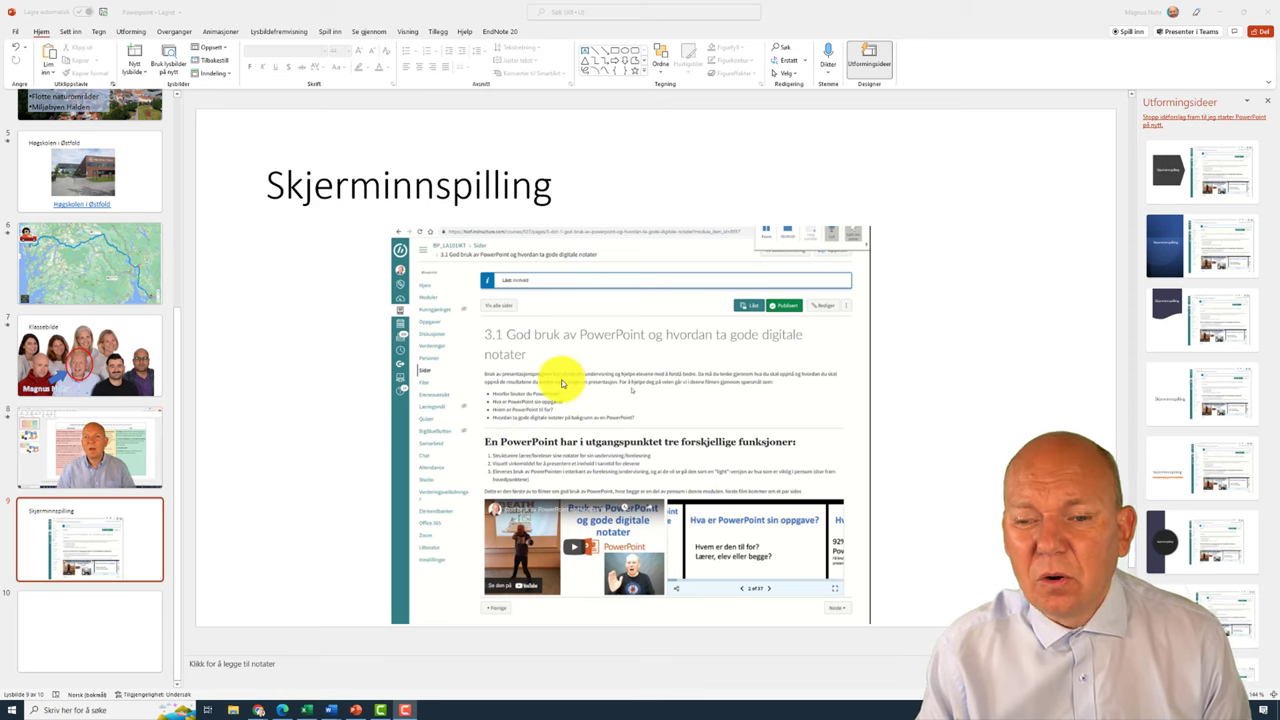
# Step: Export the video via Save Media as to the Videoer folder as 'Skjerminnspilling'
pyautogui.click(562, 380)
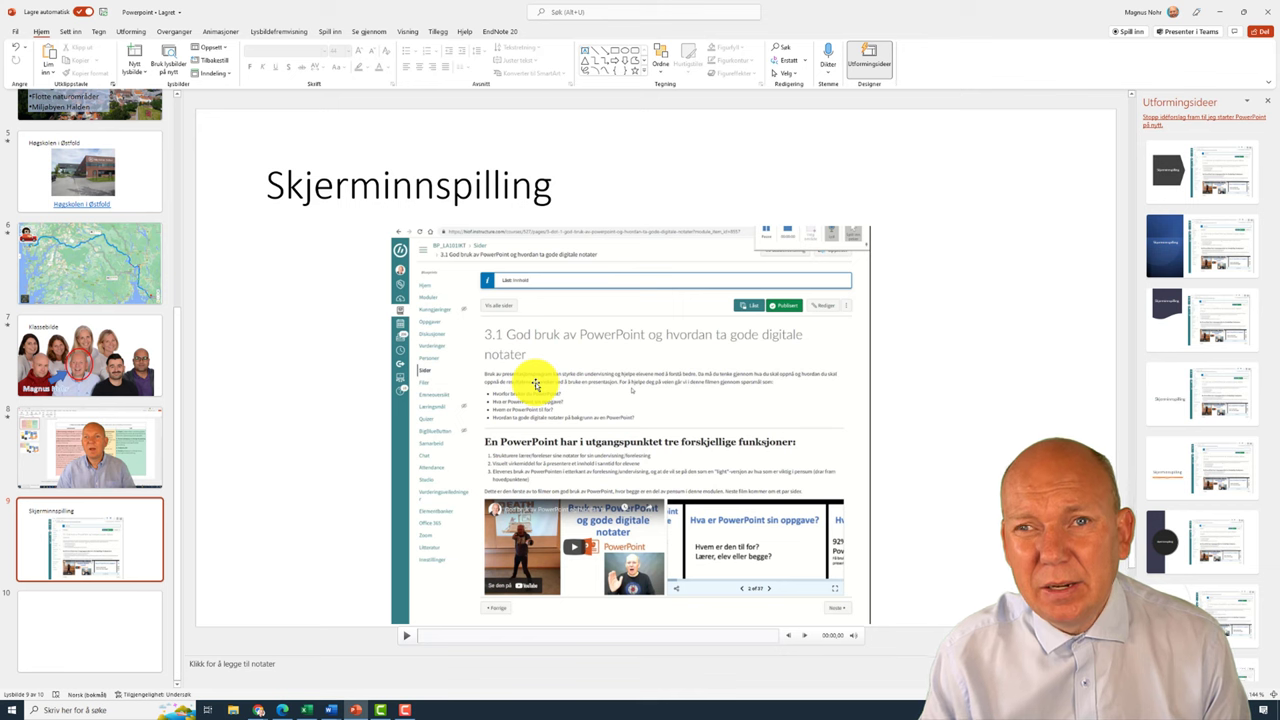
pyautogui.rightClick(535, 383)
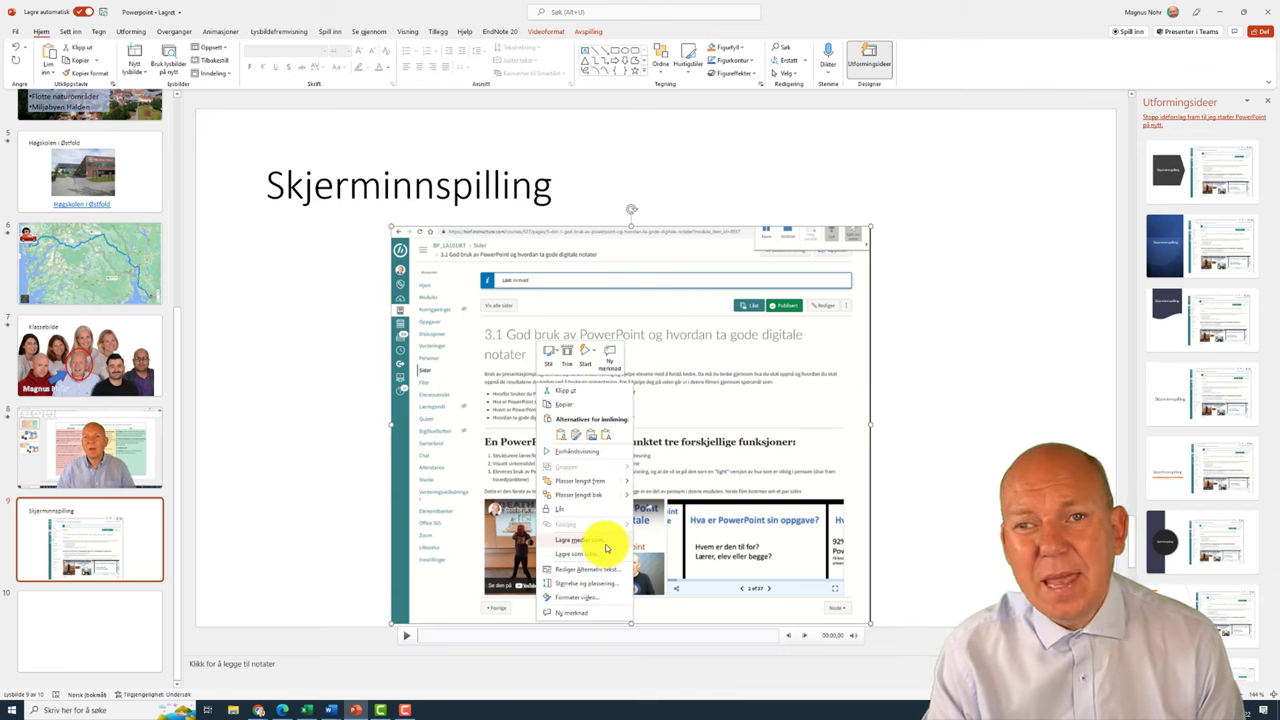
pyautogui.click(605, 548)
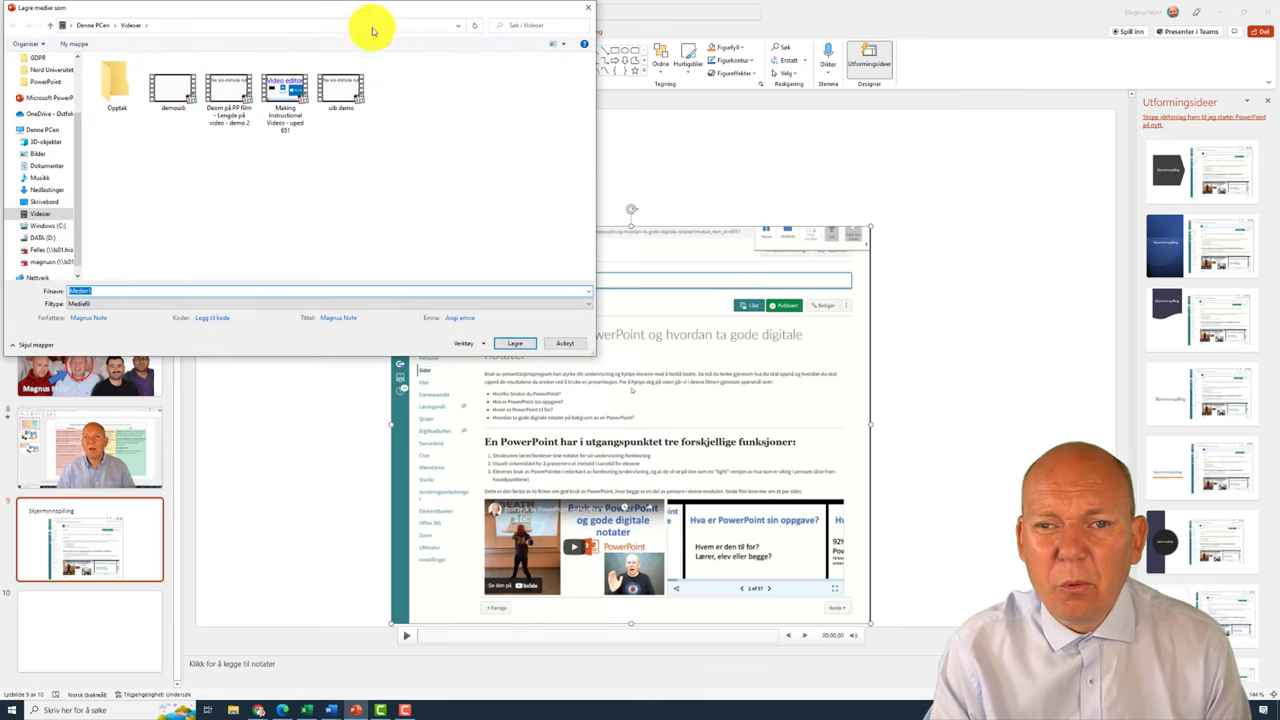
pyautogui.moveTo(378, 8); pyautogui.dragTo(689, 178)
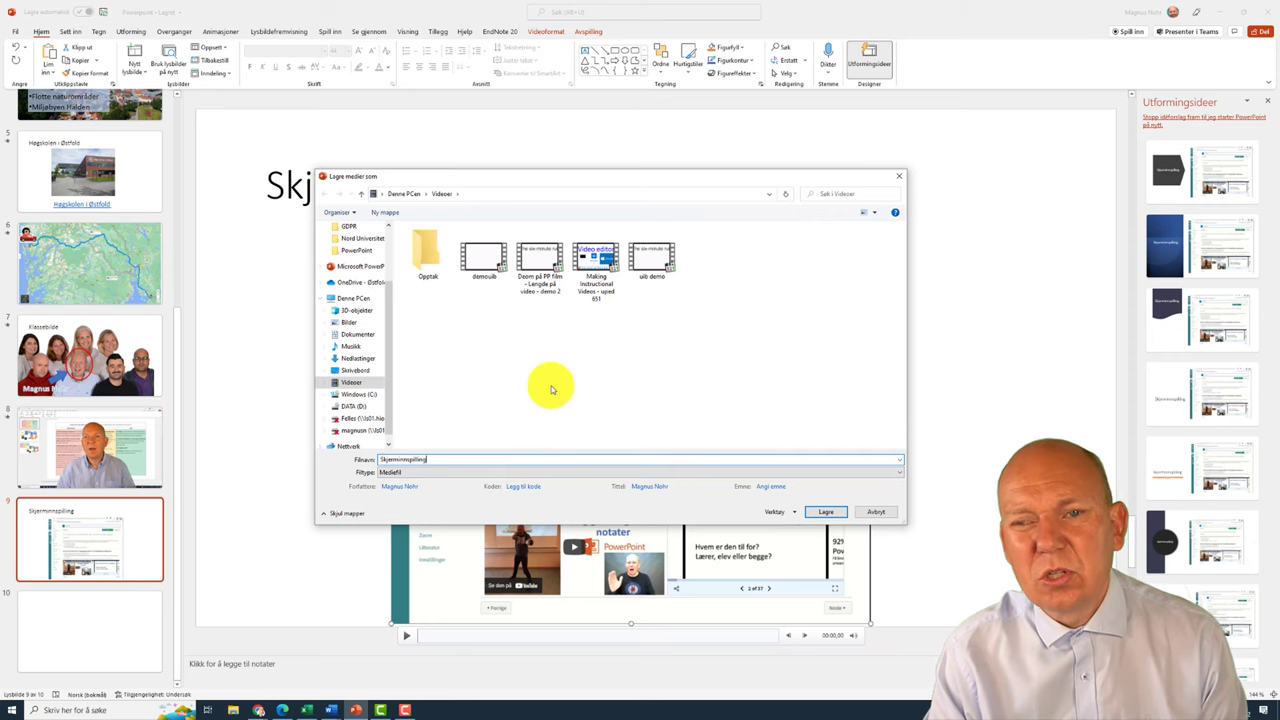
pyautogui.click(836, 512)
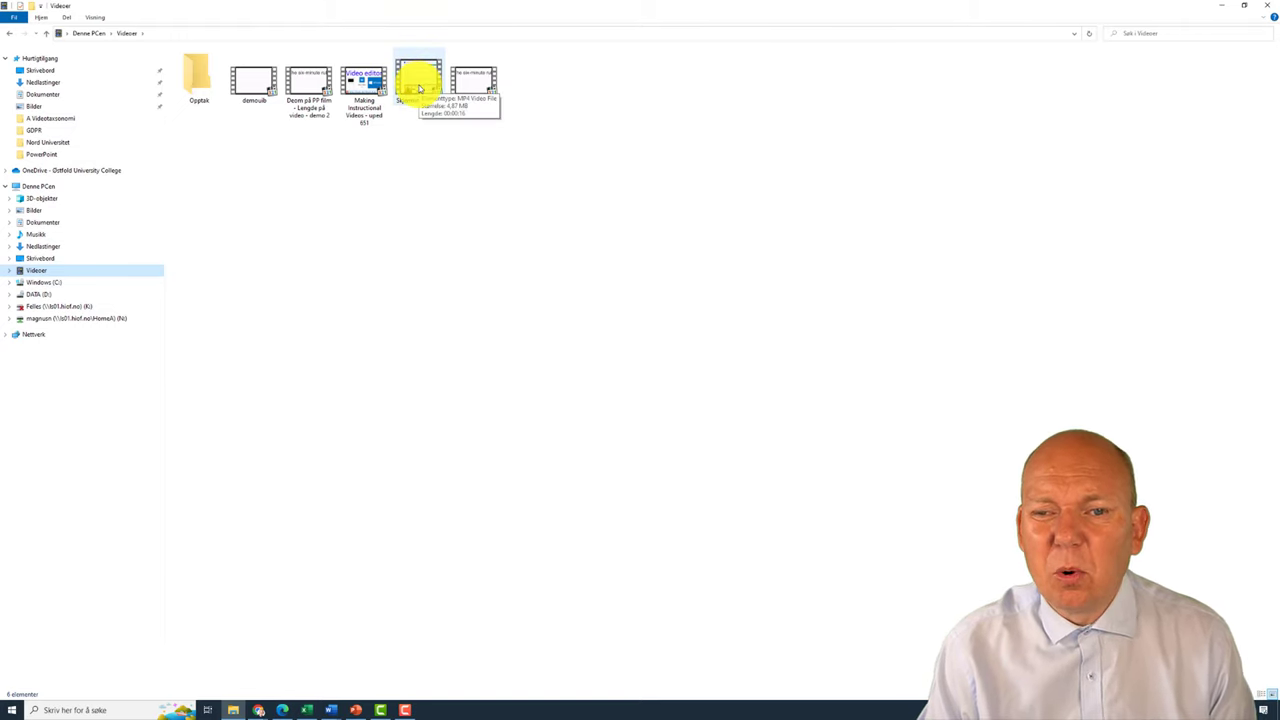
# Step: Play Skjerminnspilling.mp4 from Videoer in Media Player Classic, then pause it
pyautogui.doubleClick(420, 88)
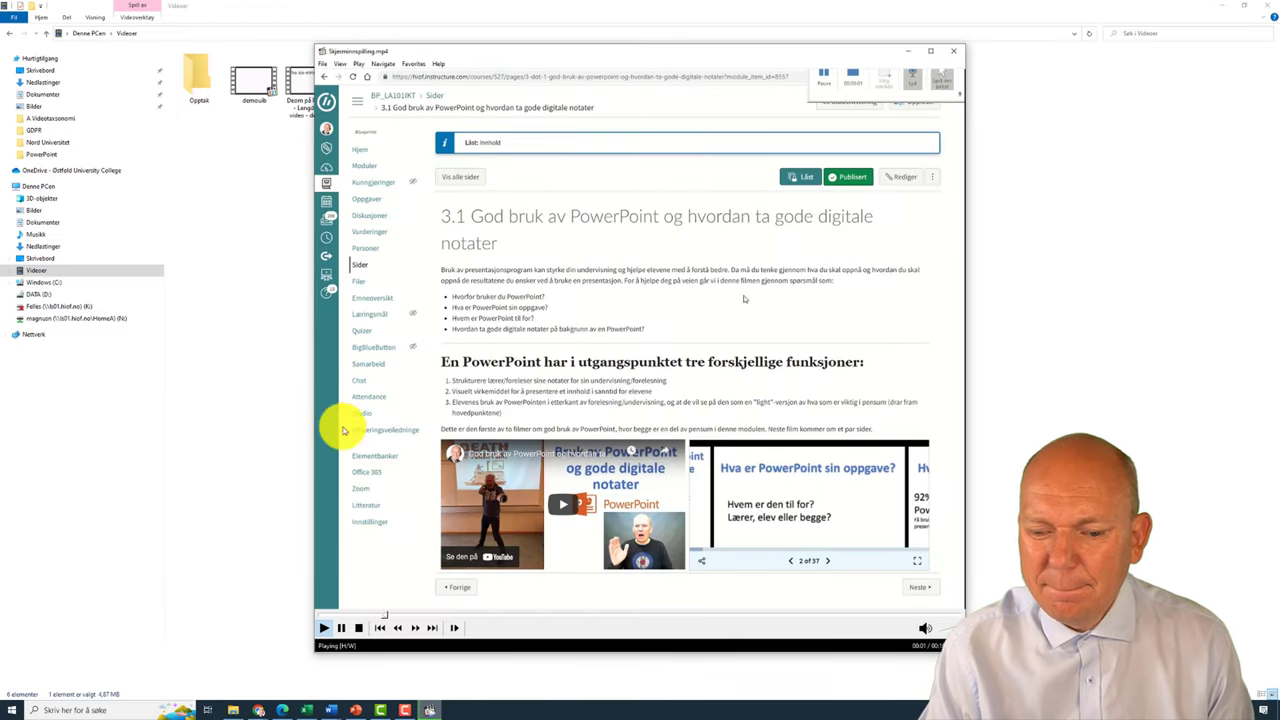
pyautogui.click(341, 627)
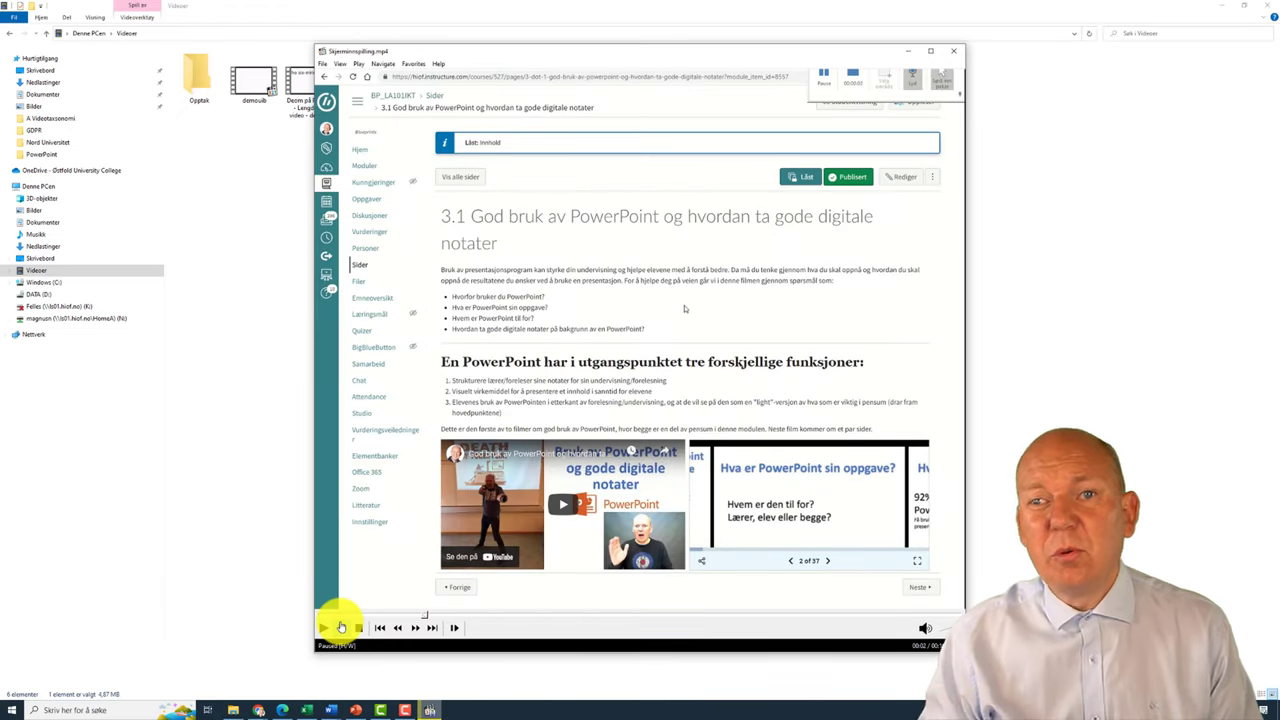